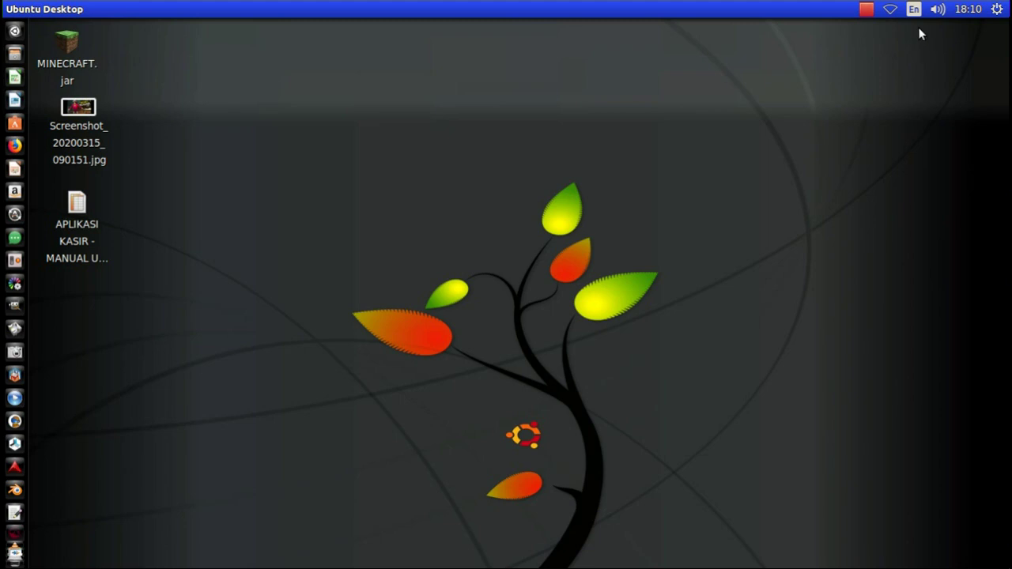
- Connect the computer to the wired network named Wired connection 2
left_click(890, 9)
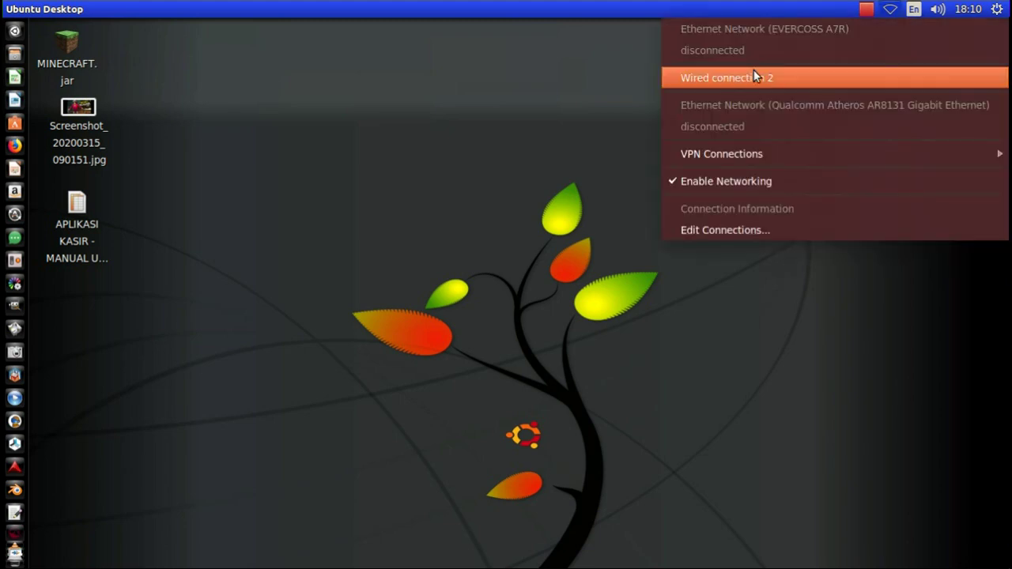
left_click(753, 76)
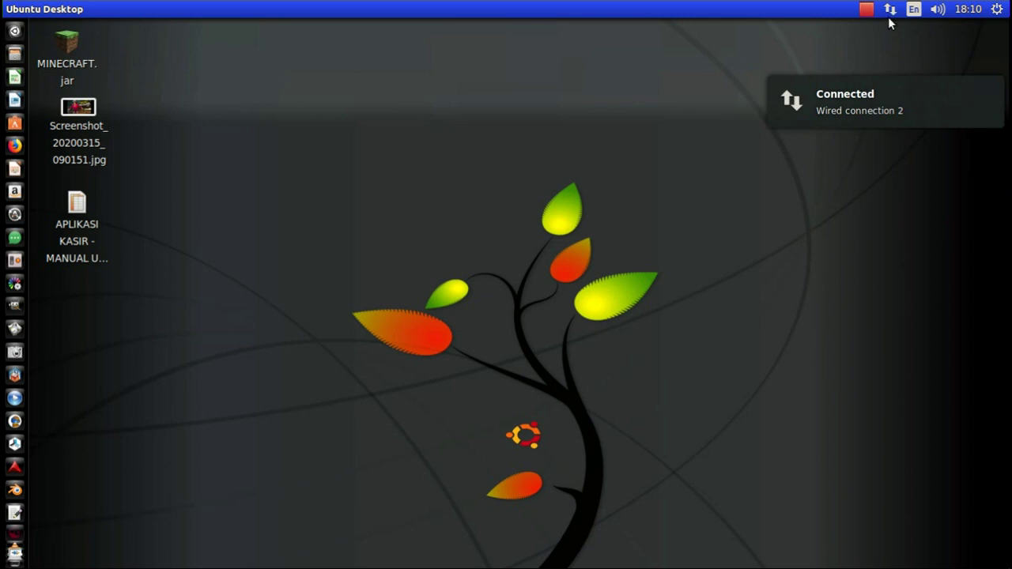
left_click(15, 146)
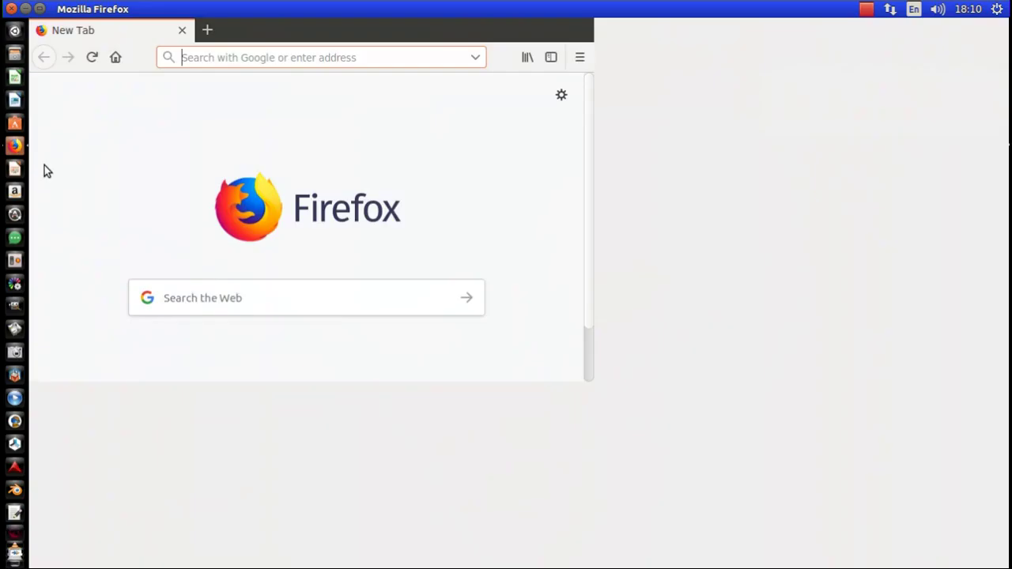
type("www")
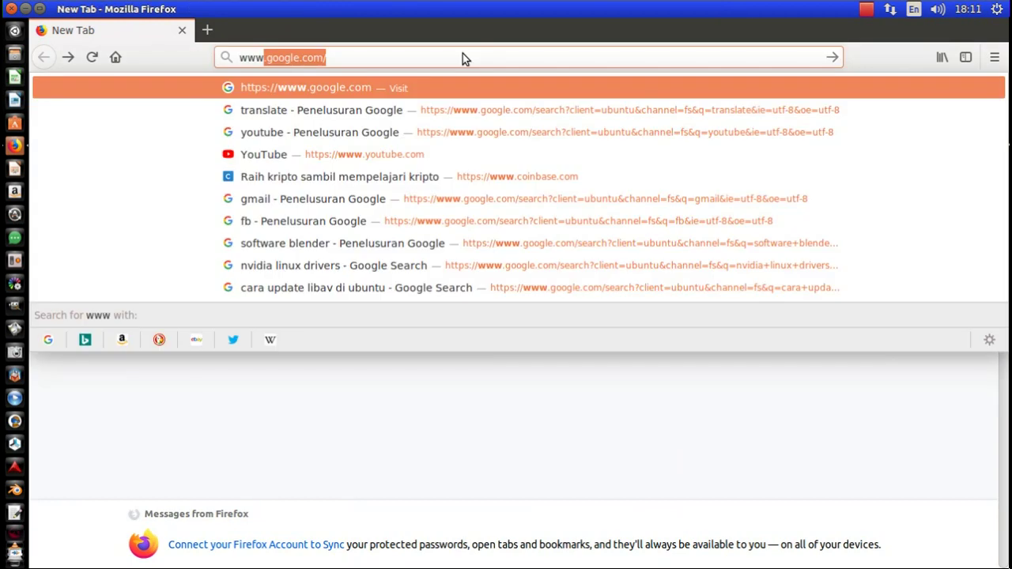
type(".")
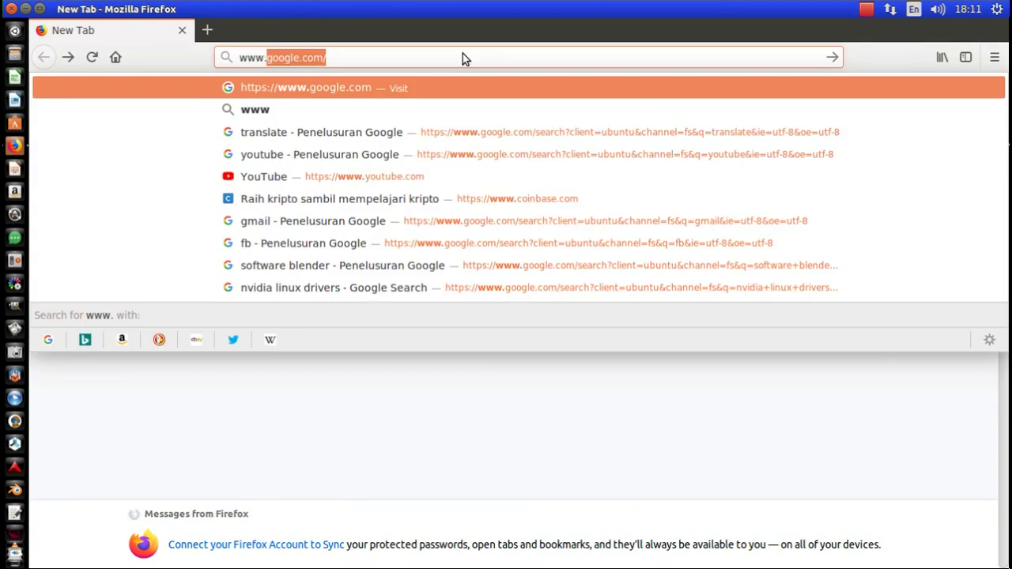
type("fire")
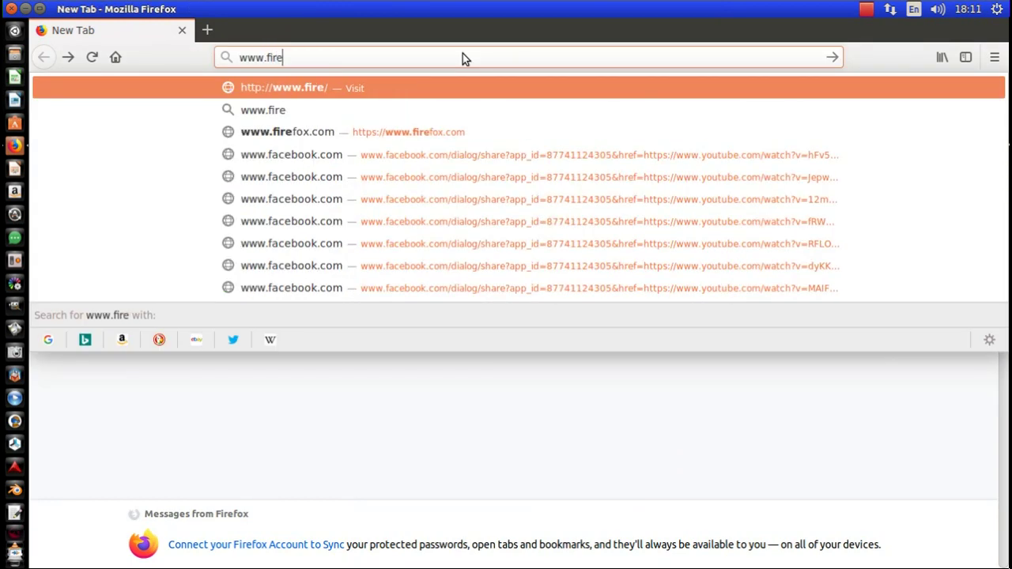
type("fox")
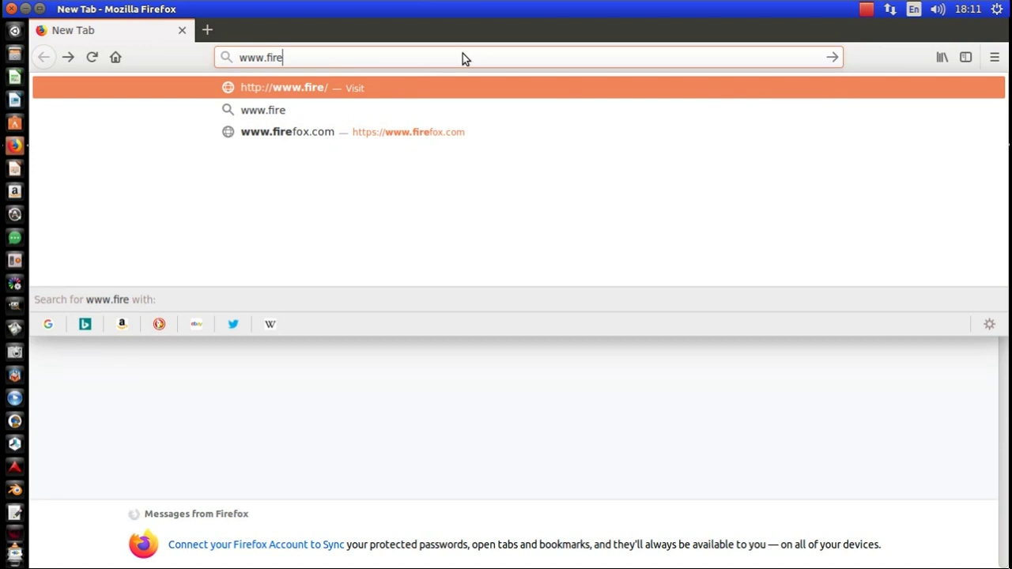
left_click(331, 134)
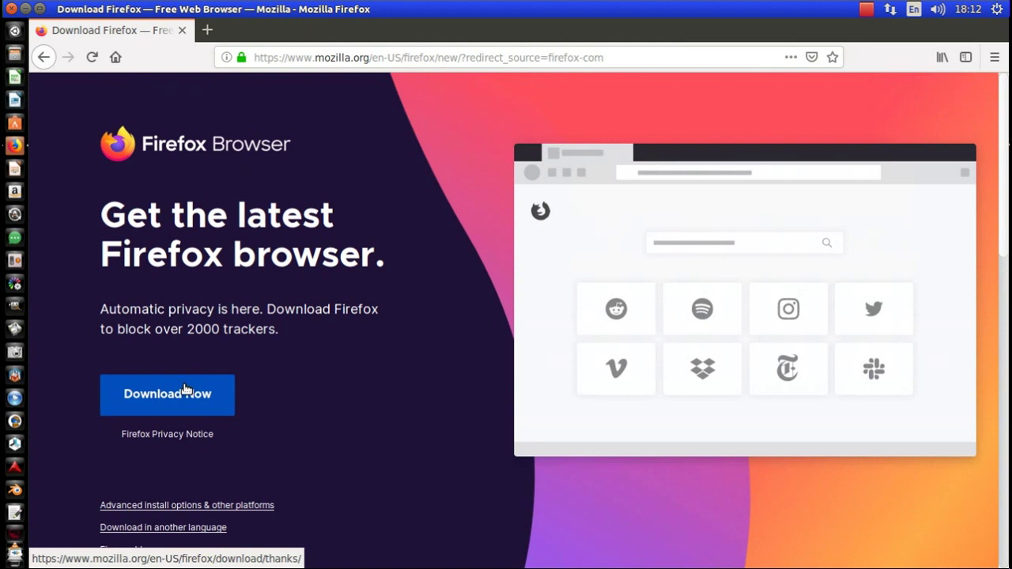
left_click(188, 381)
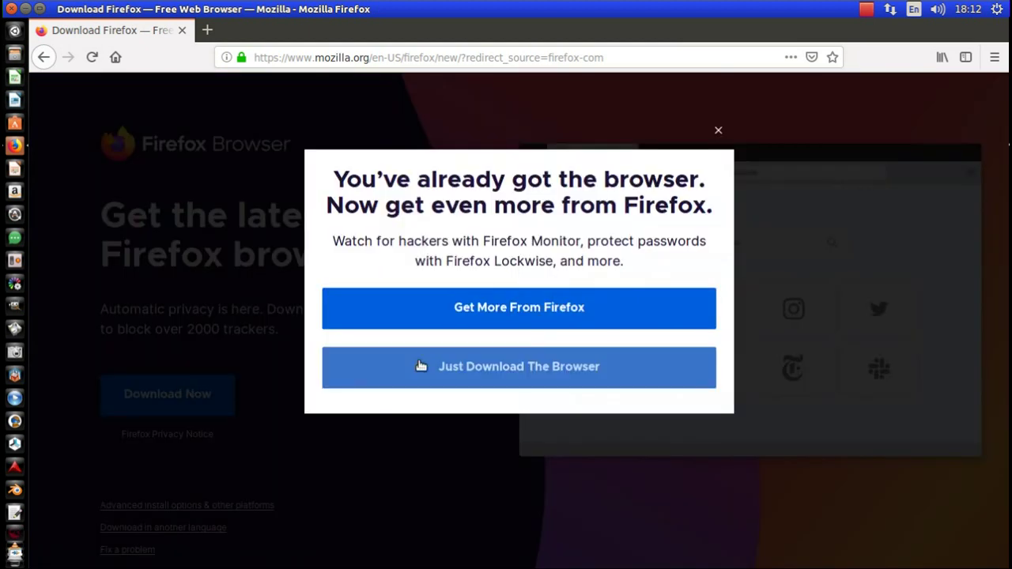
left_click(421, 365)
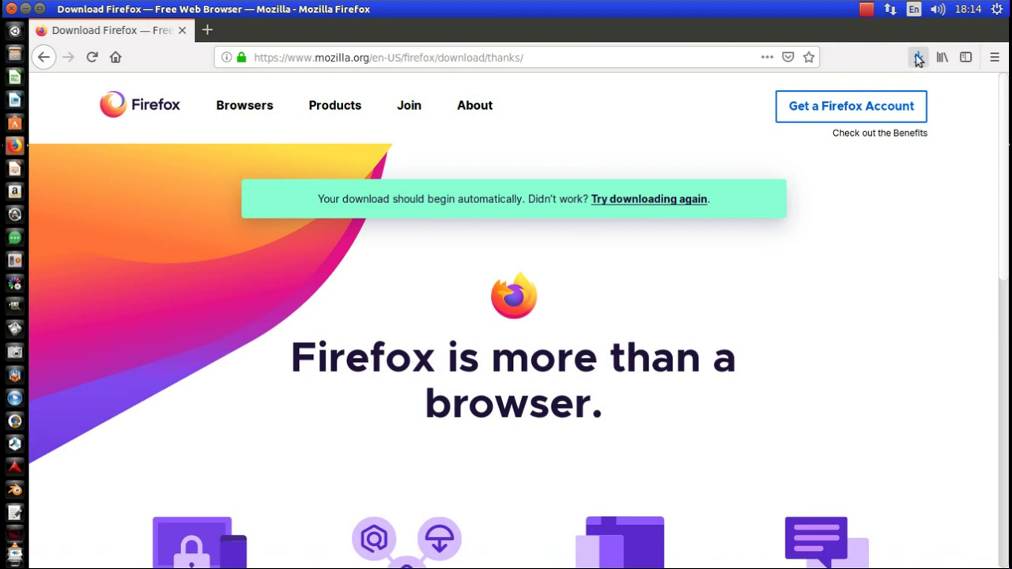
left_click(867, 9)
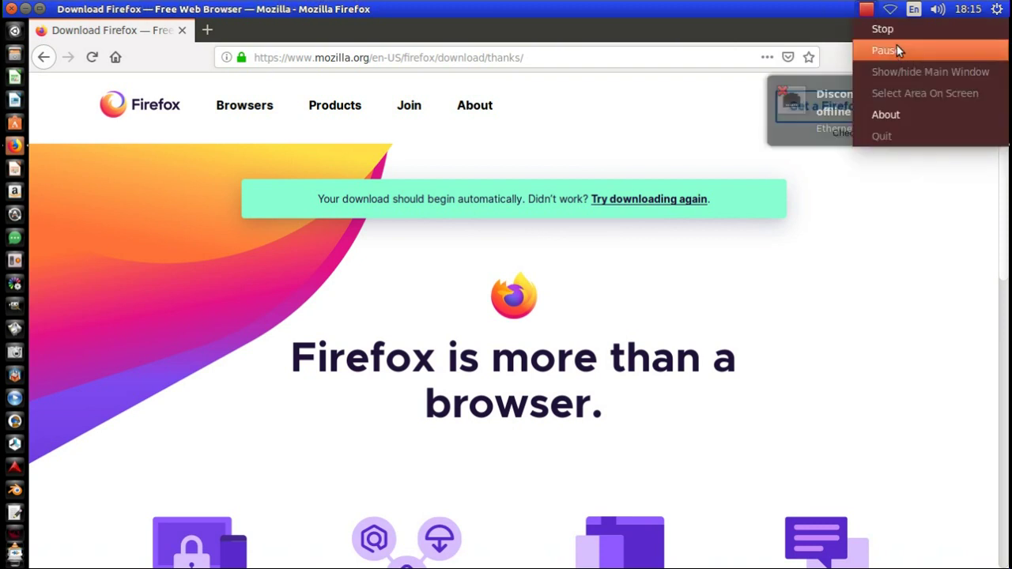
left_click(889, 29)
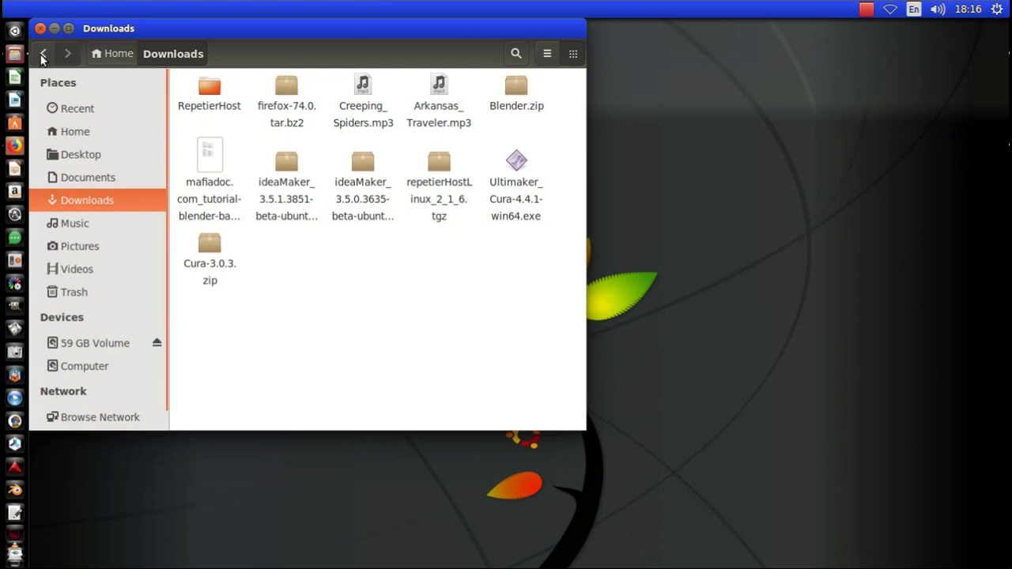
- Close the Downloads window and launch the file manager with root rights from the terminal using sudo nautilus
left_click(39, 27)
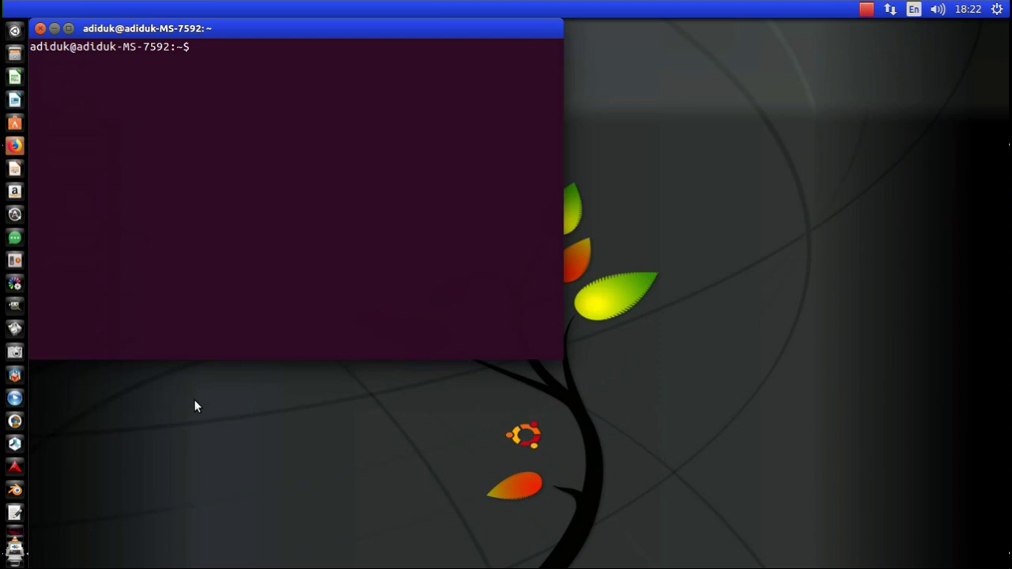
type("sudo nautilus")
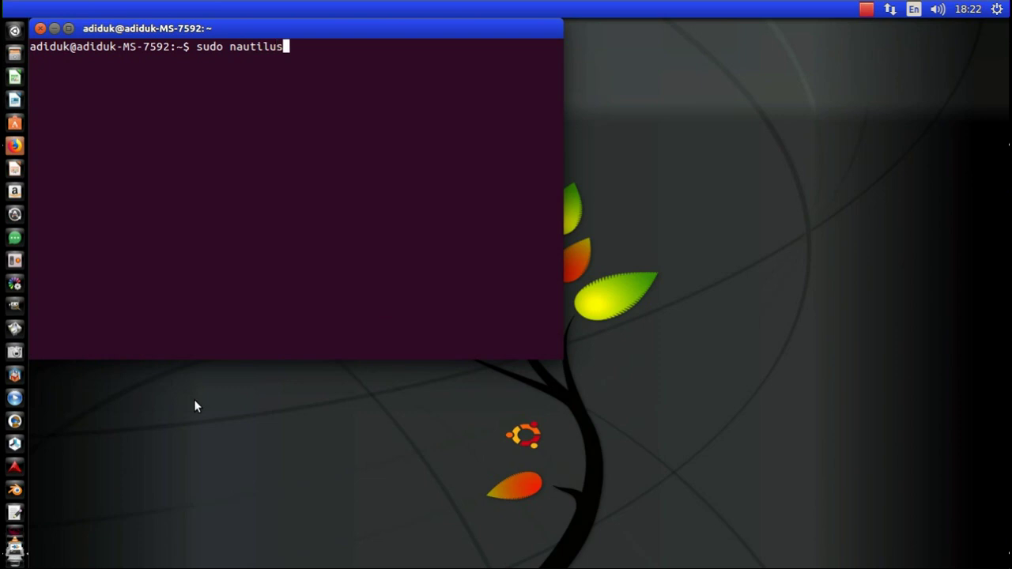
key("Return")
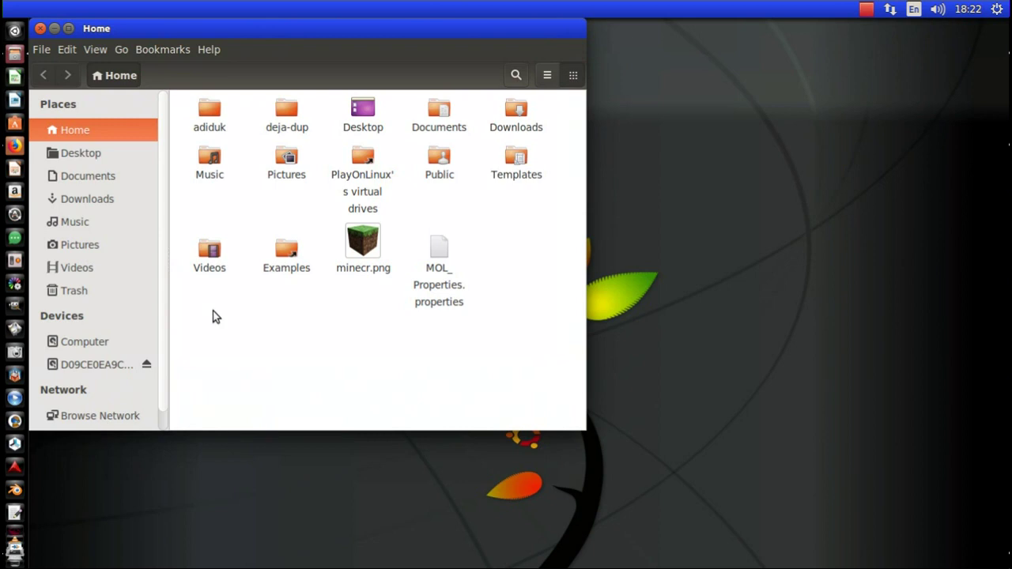
- Move the root file manager window clear of the terminal and browse to the /usr/lib folder
left_click_drag(199, 27, 447, 62)
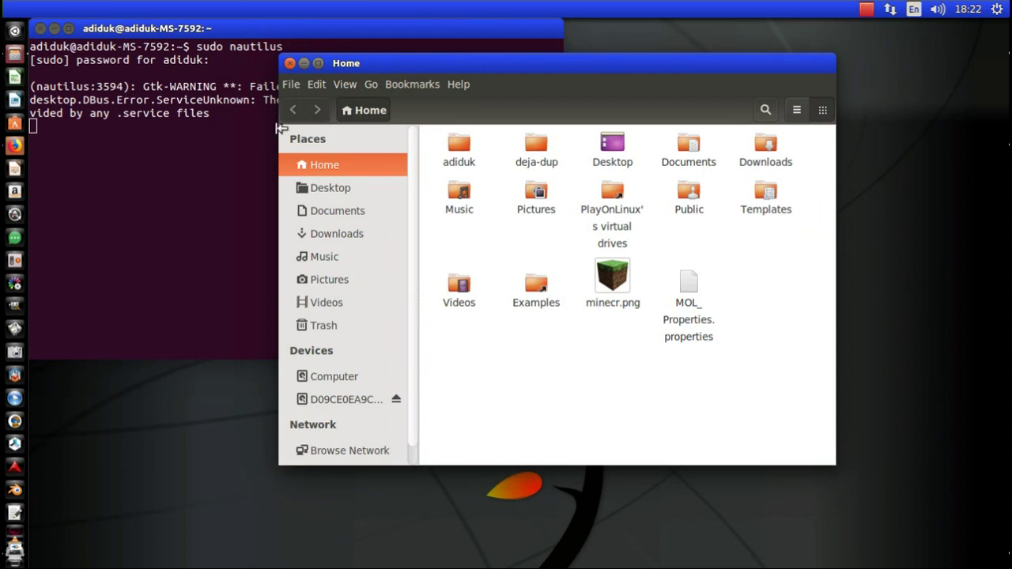
left_click(368, 376)
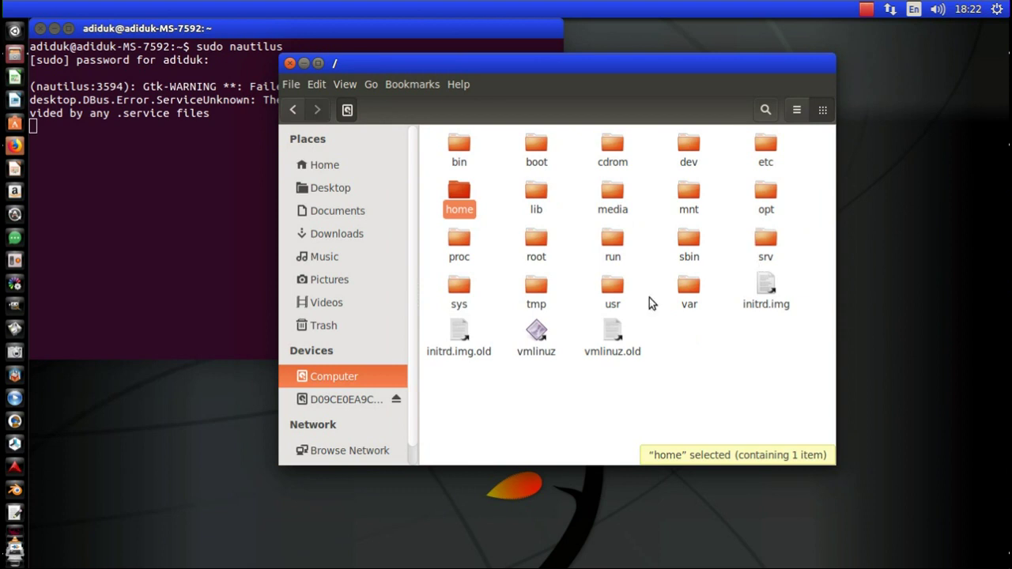
double_click(604, 294)
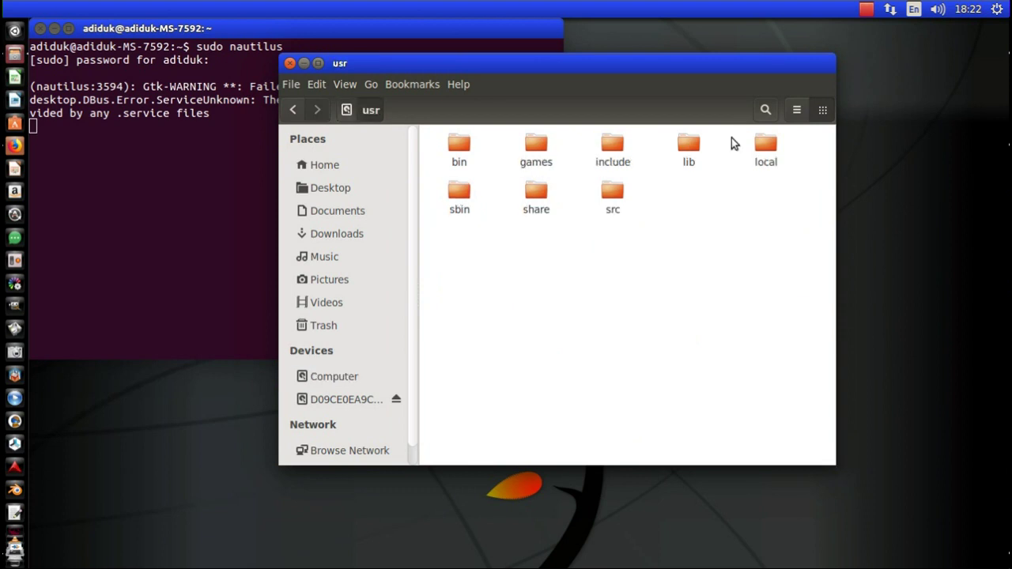
double_click(688, 152)
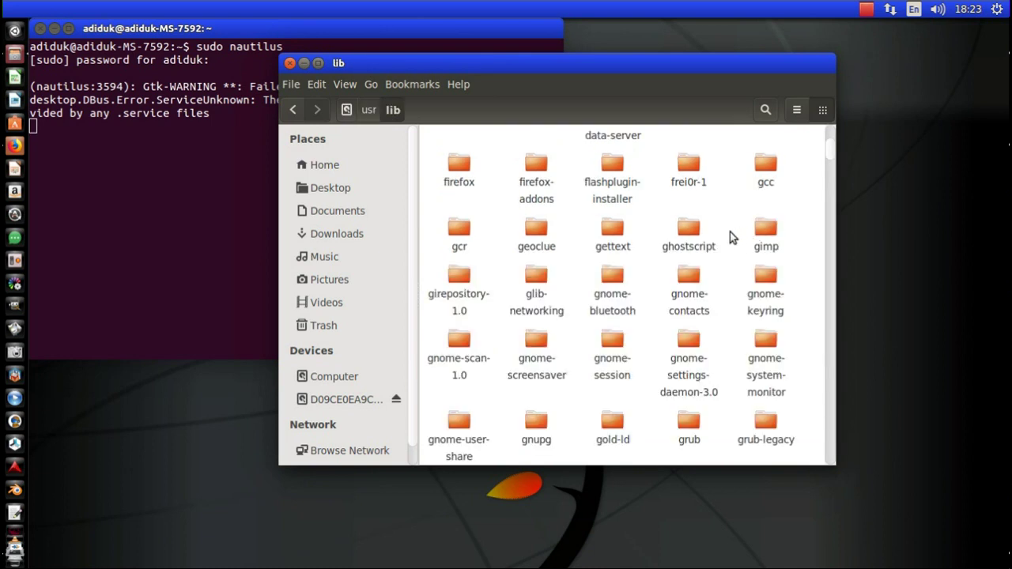
- Rename the firefox folder in /usr/lib to old_firefox
scroll(645, 257, "up", 3)
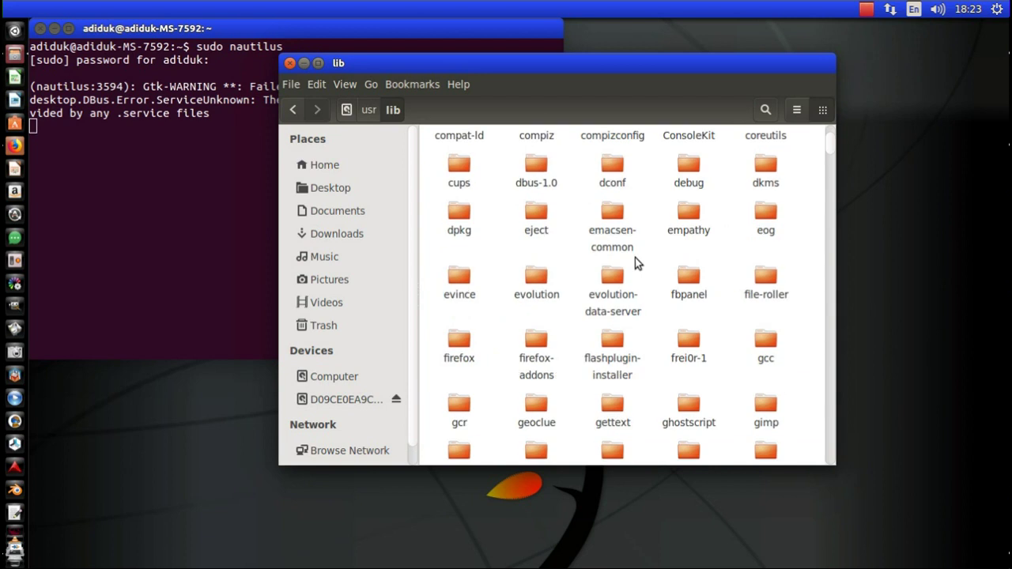
scroll(635, 258, "up", 1)
scroll(637, 264, "down", 2)
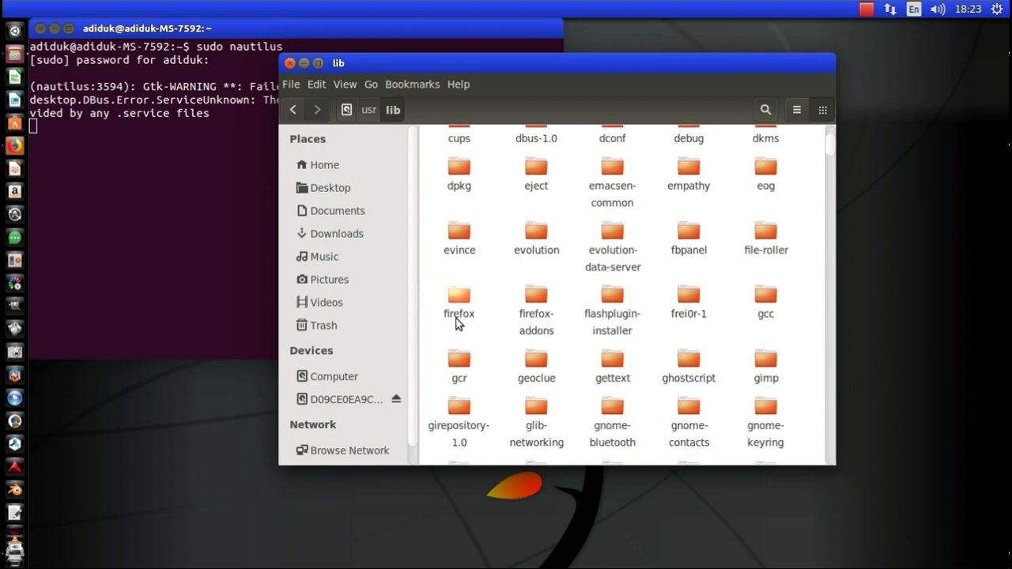
right_click(462, 324)
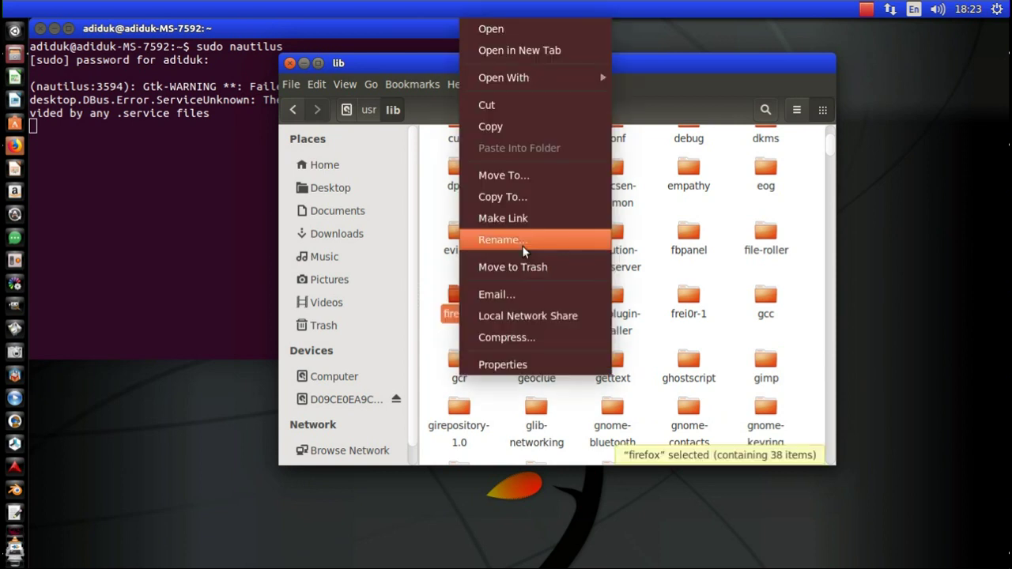
left_click(522, 242)
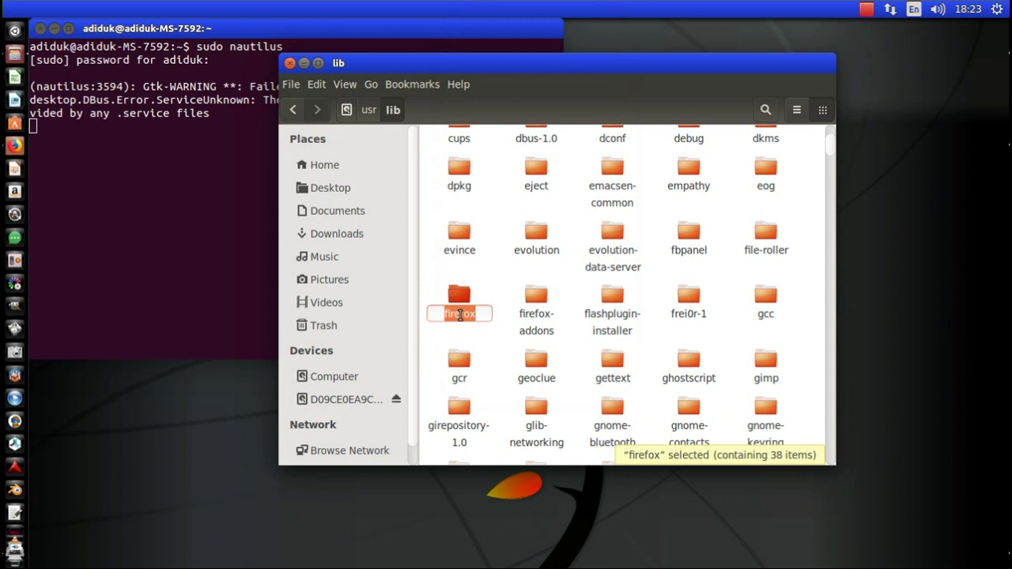
key("Home")
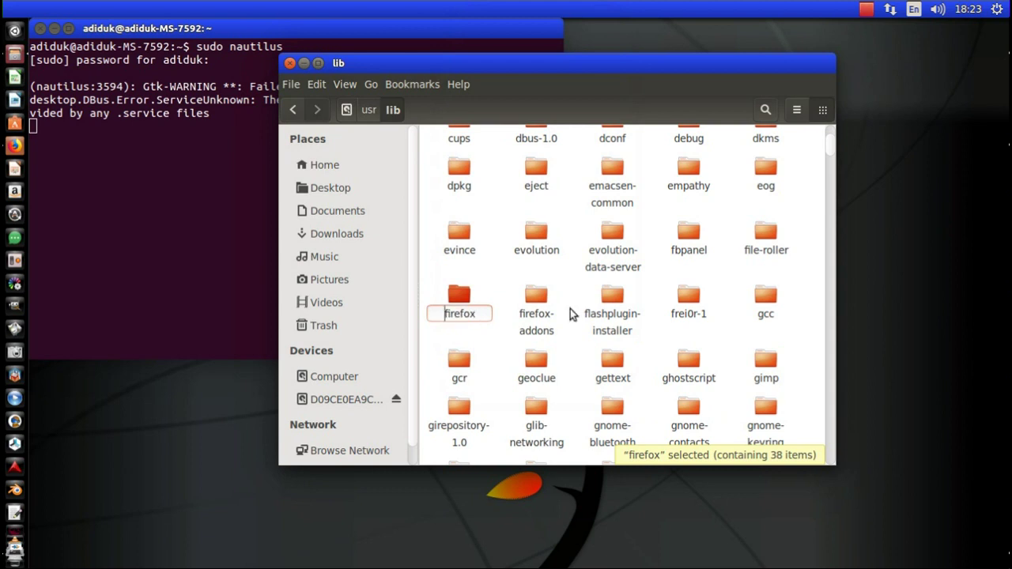
type("old_")
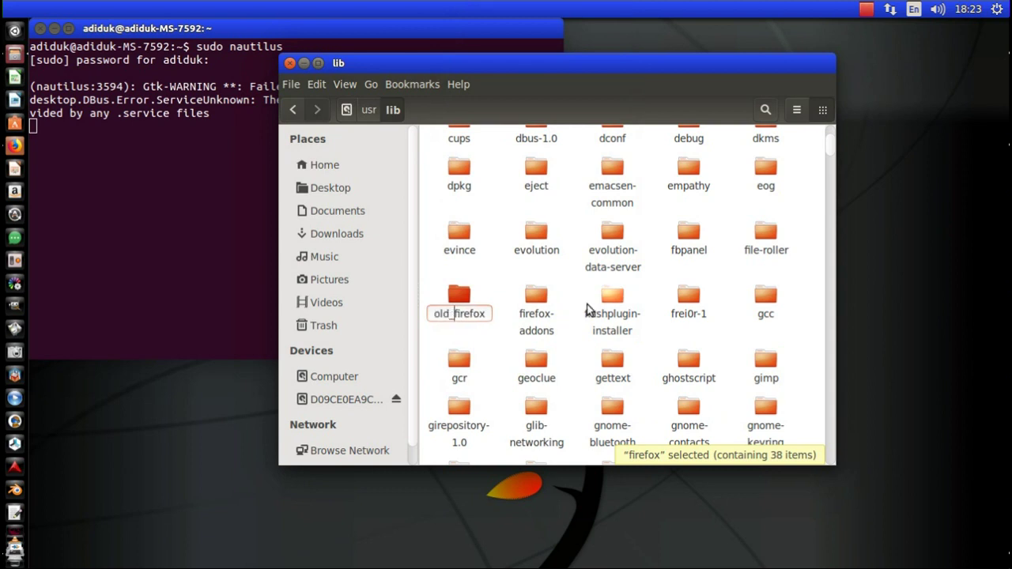
left_click(495, 332)
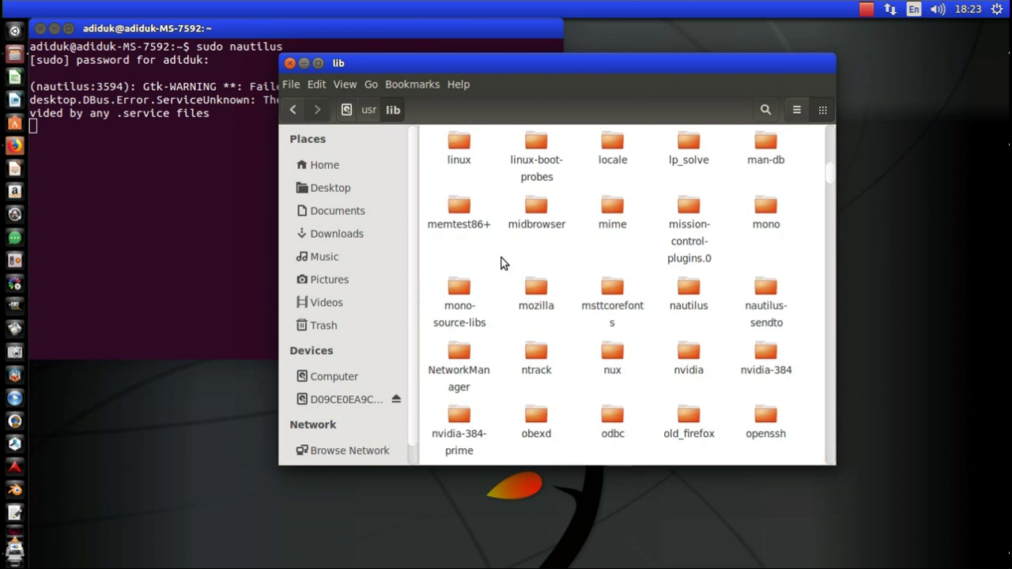
- Duplicate the old_firefox folder inside /usr/lib by copying and pasting it in the same location
scroll(506, 262, "down", 5)
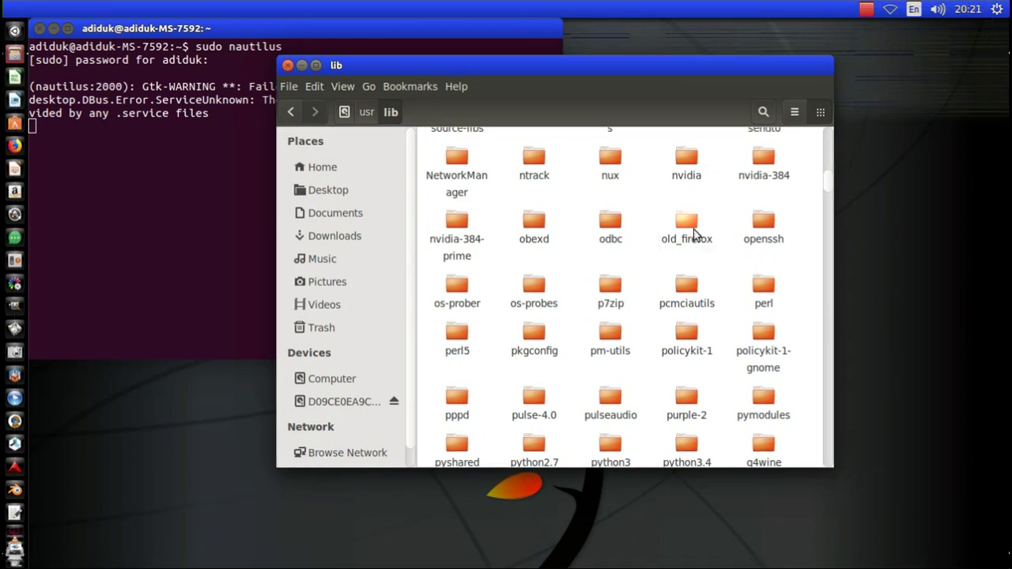
right_click(687, 227)
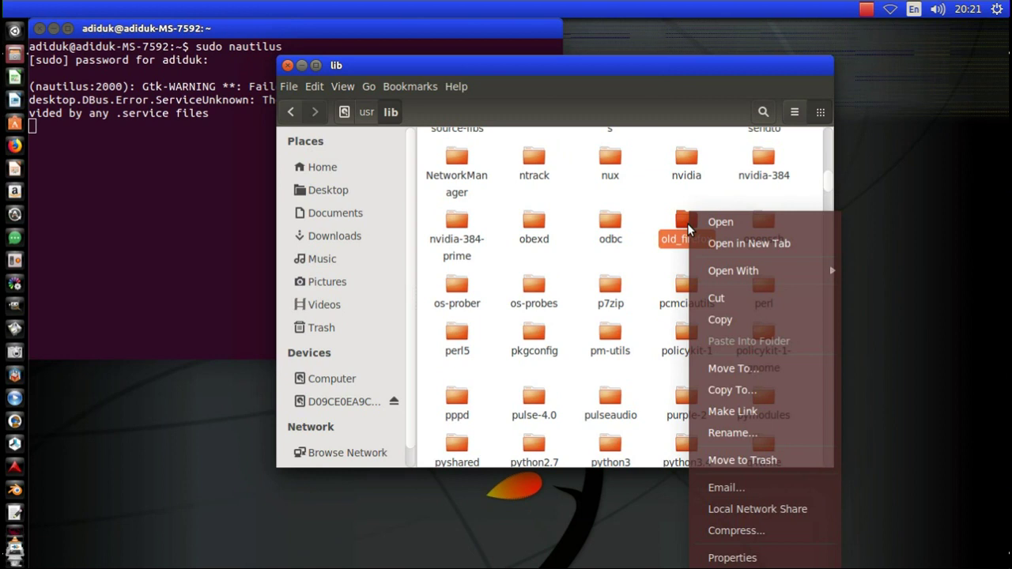
left_click(687, 224)
right_click(688, 224)
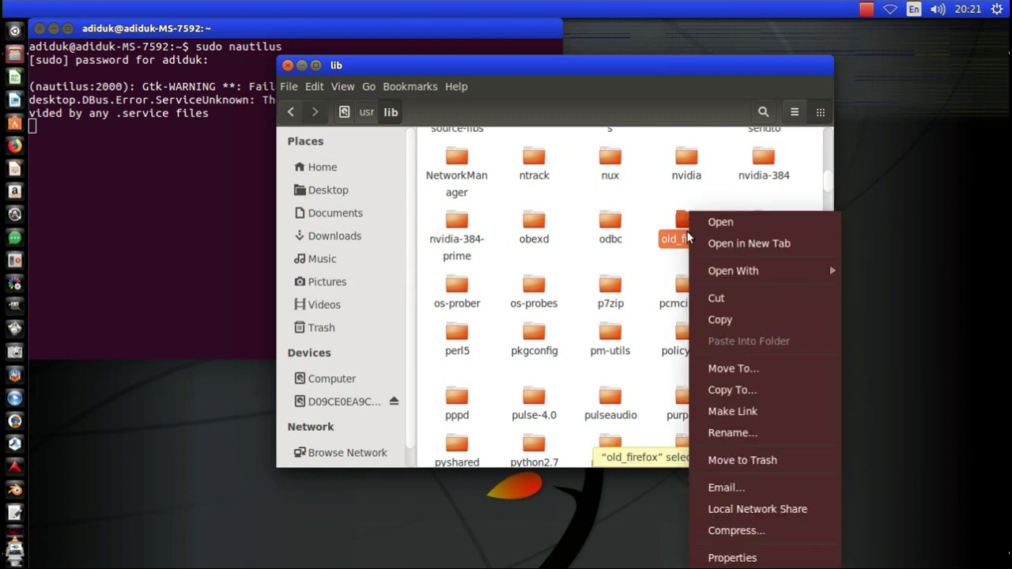
left_click(722, 319)
right_click(724, 204)
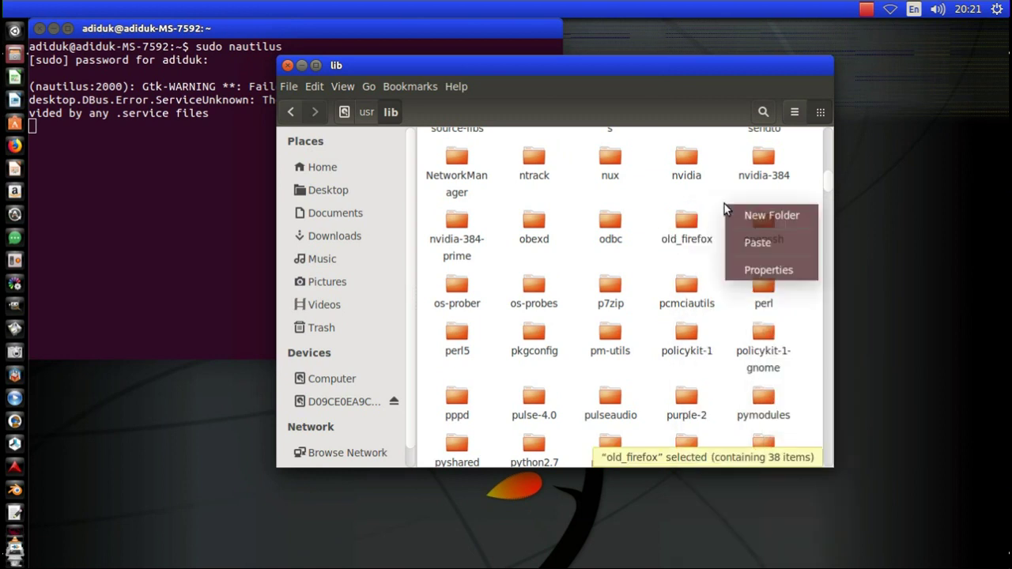
left_click(747, 241)
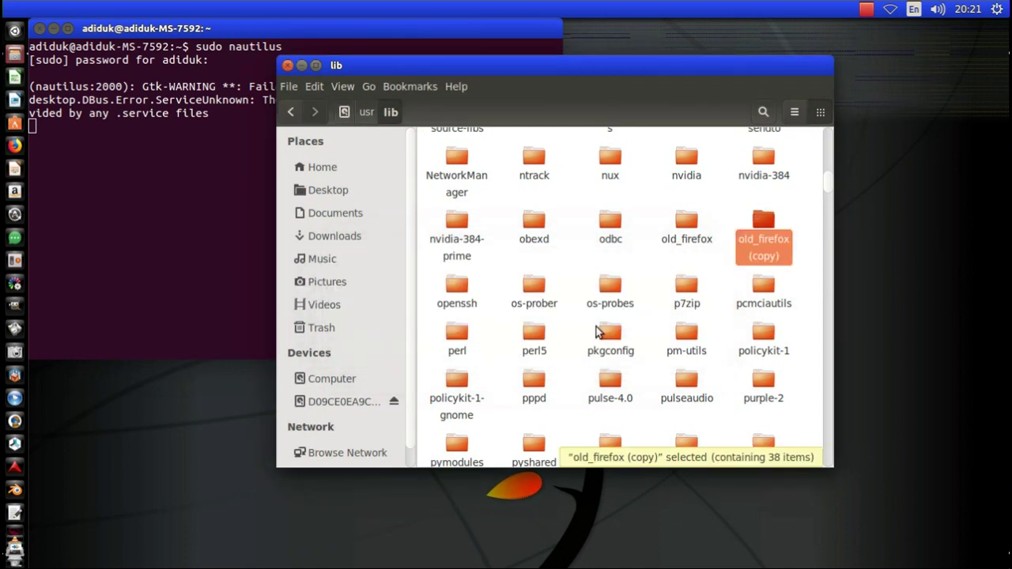
- Rename the old_firefox (copy) folder in /usr/lib as firefox
right_click(770, 247)
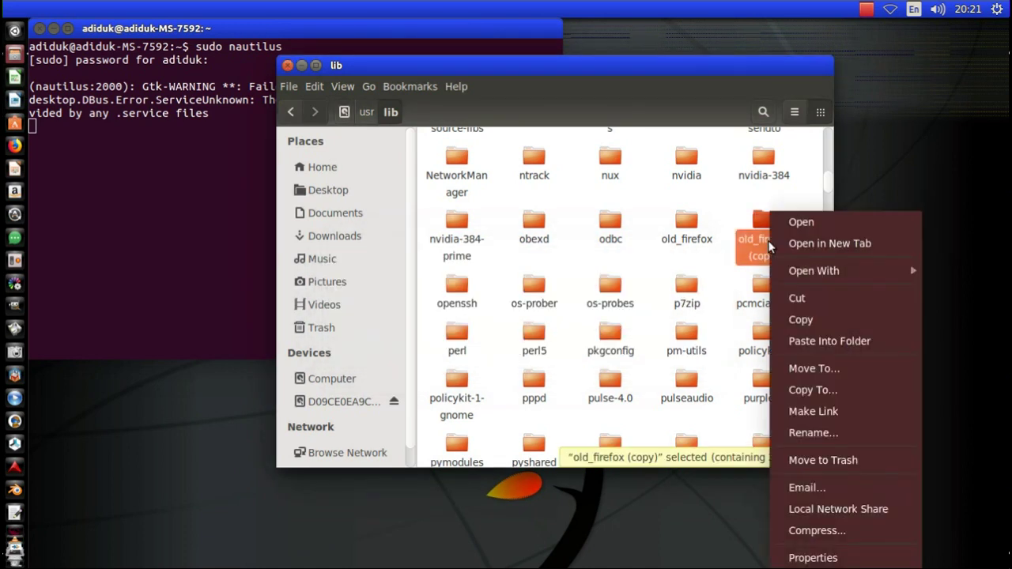
left_click(823, 431)
left_click_drag(781, 261, 748, 256)
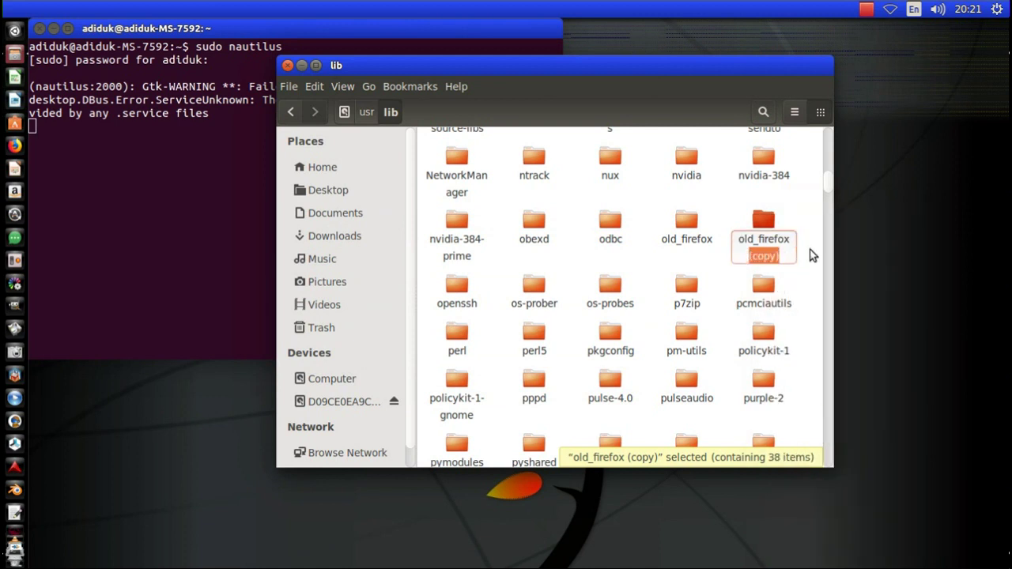
key("BackSpace")
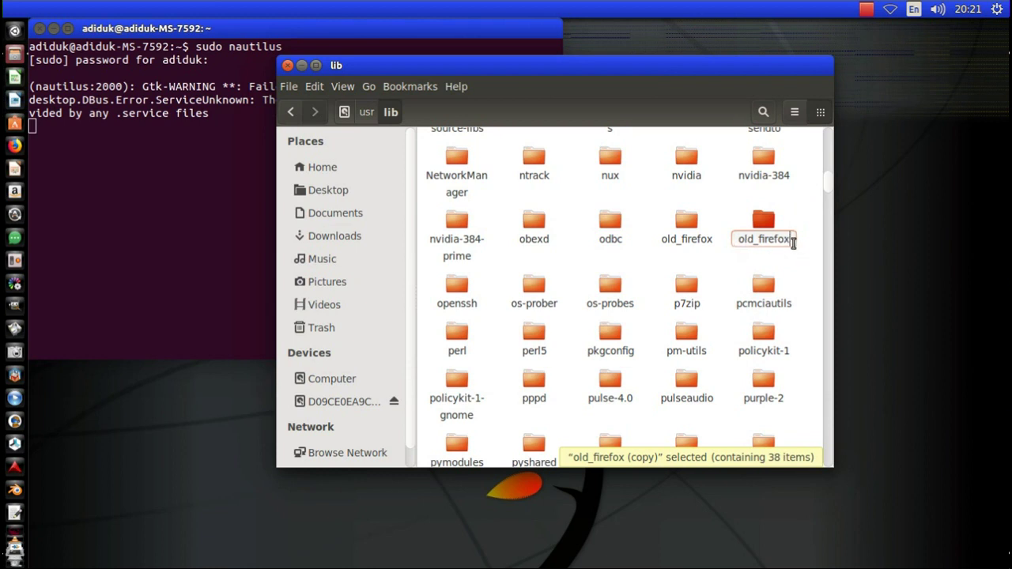
left_click_drag(753, 240, 728, 239)
key("BackSpace")
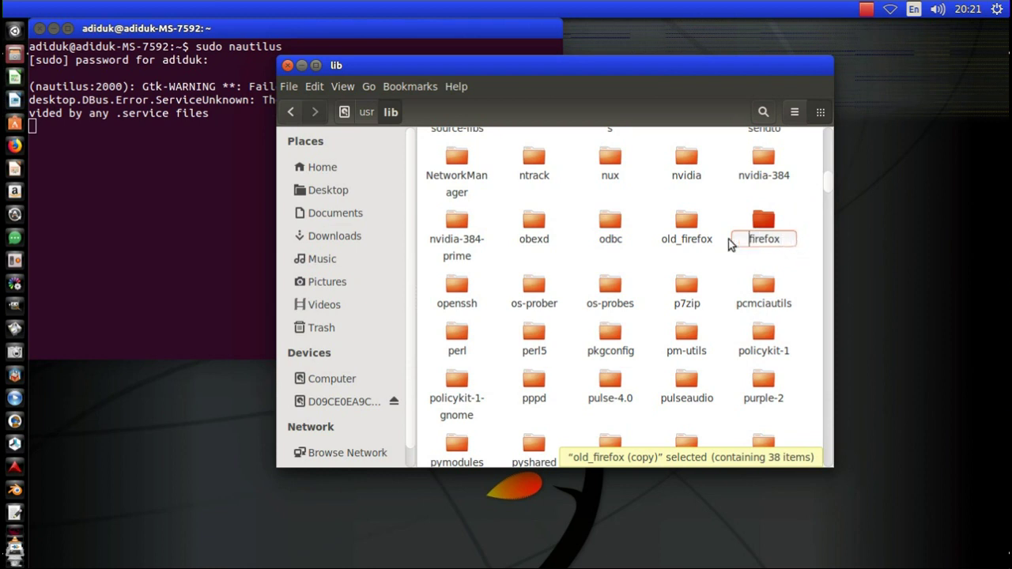
key("Return")
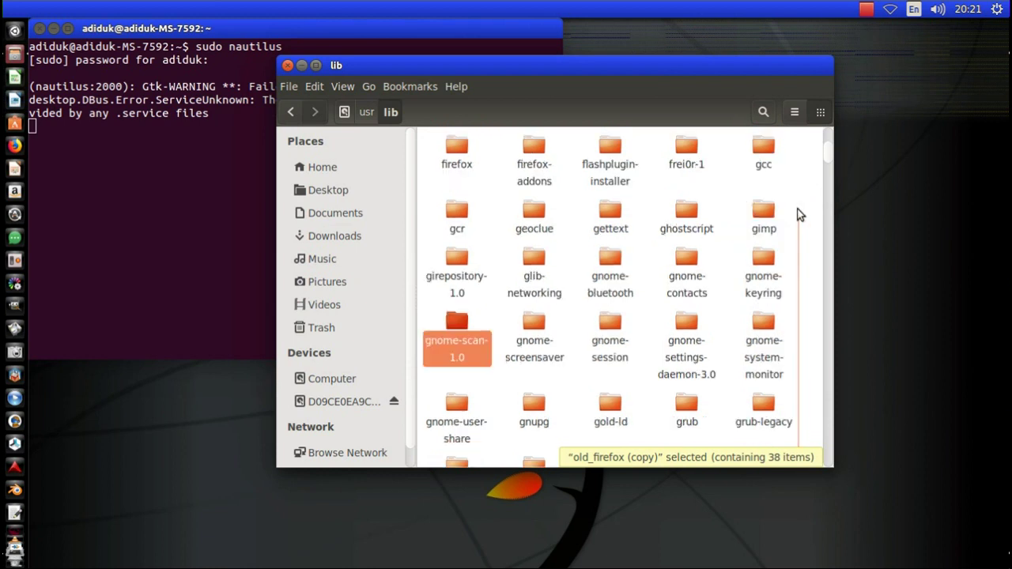
- Look through /usr/lib to check for both the firefox folder and the old_firefox backup folder
scroll(490, 249, "up", 1)
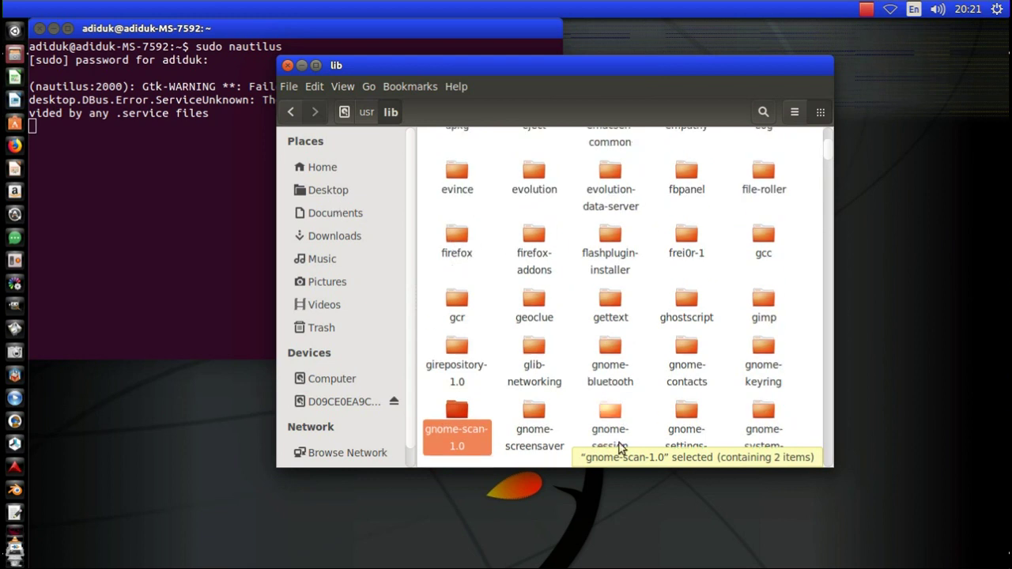
scroll(614, 356, "down", 5)
scroll(619, 235, "down", 2)
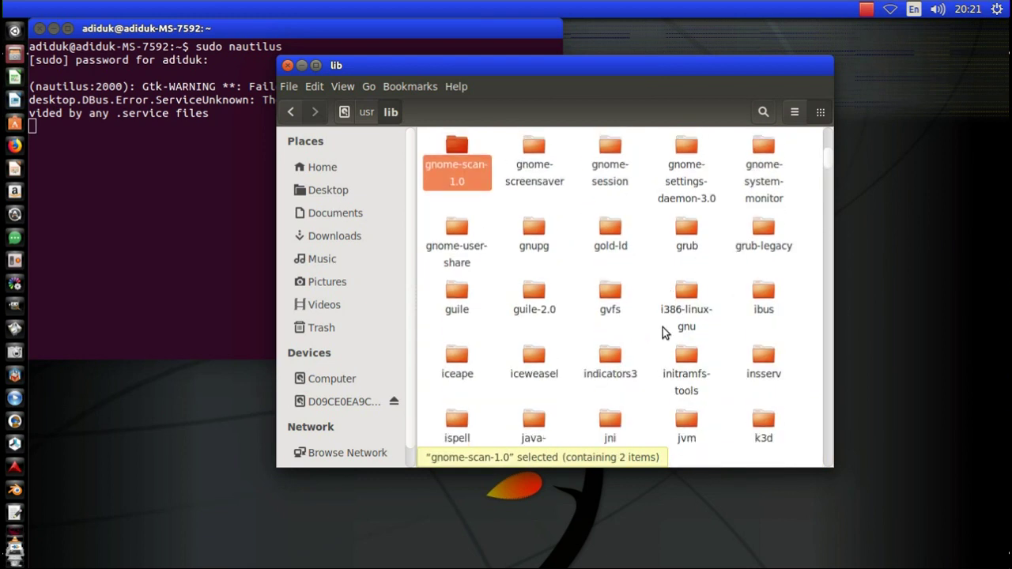
scroll(706, 254, "down", 3)
scroll(687, 300, "down", 8)
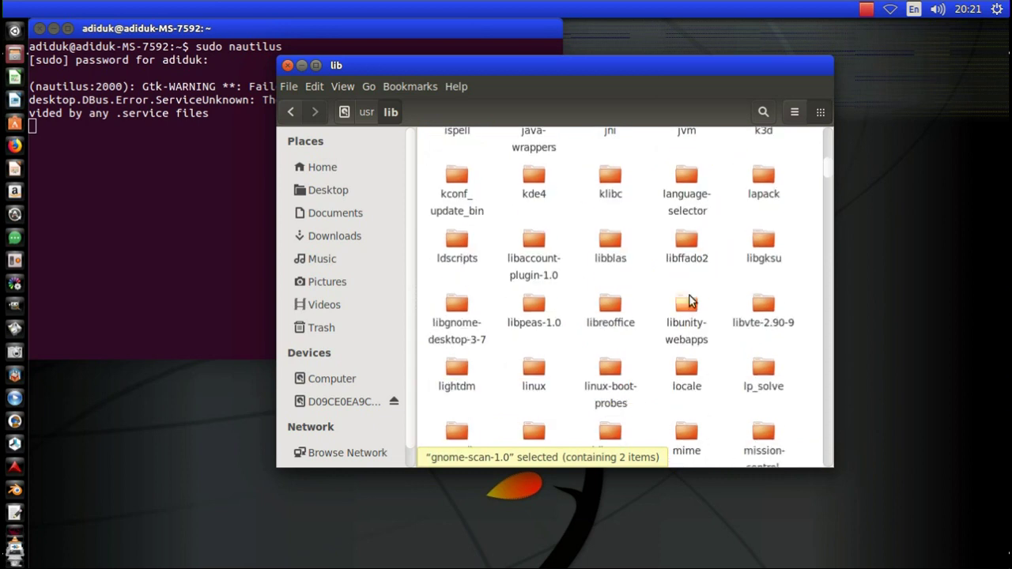
scroll(687, 300, "down", 10)
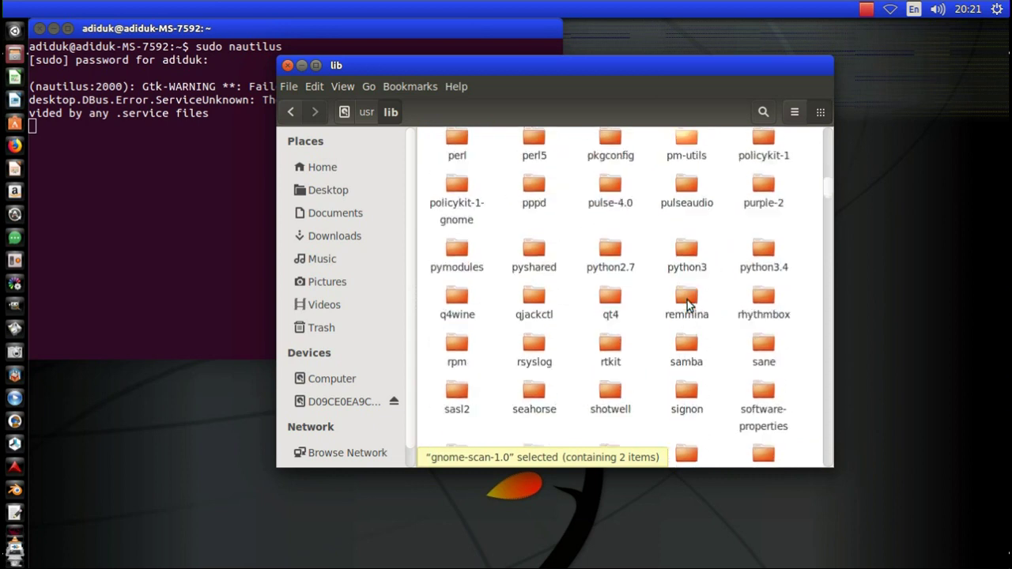
scroll(687, 299, "up", 10)
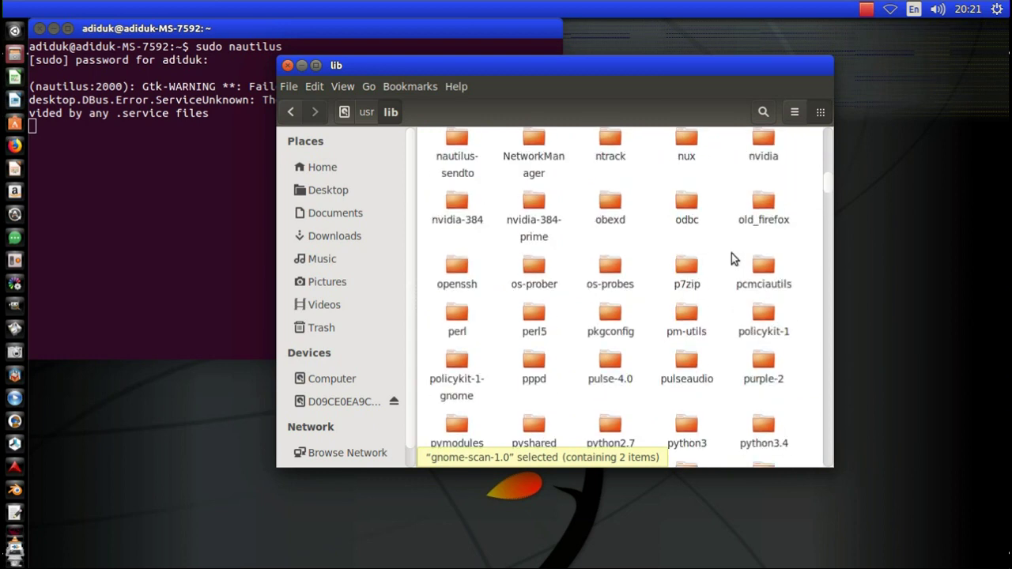
scroll(731, 253, "up", 1)
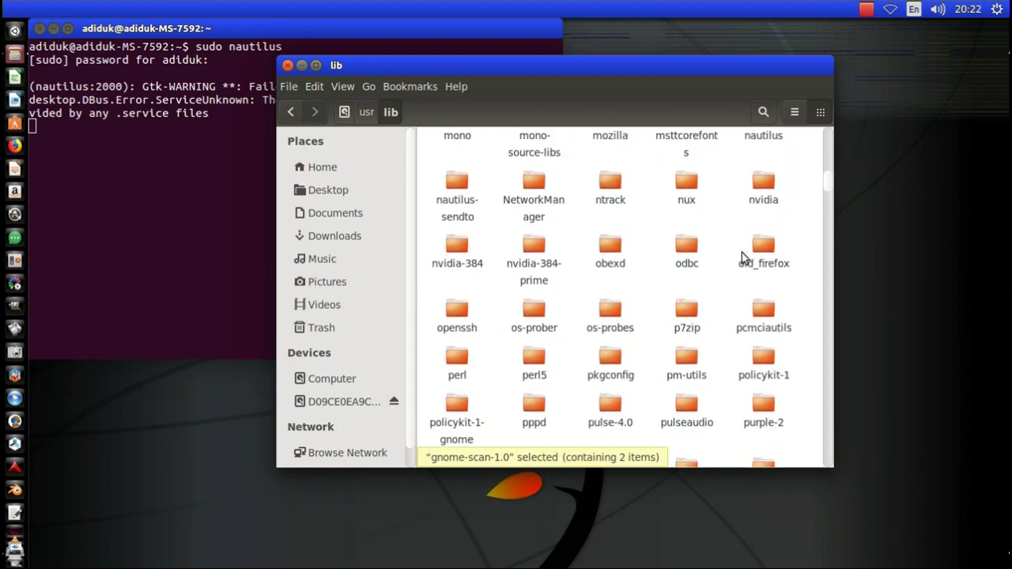
scroll(741, 251, "up", 1)
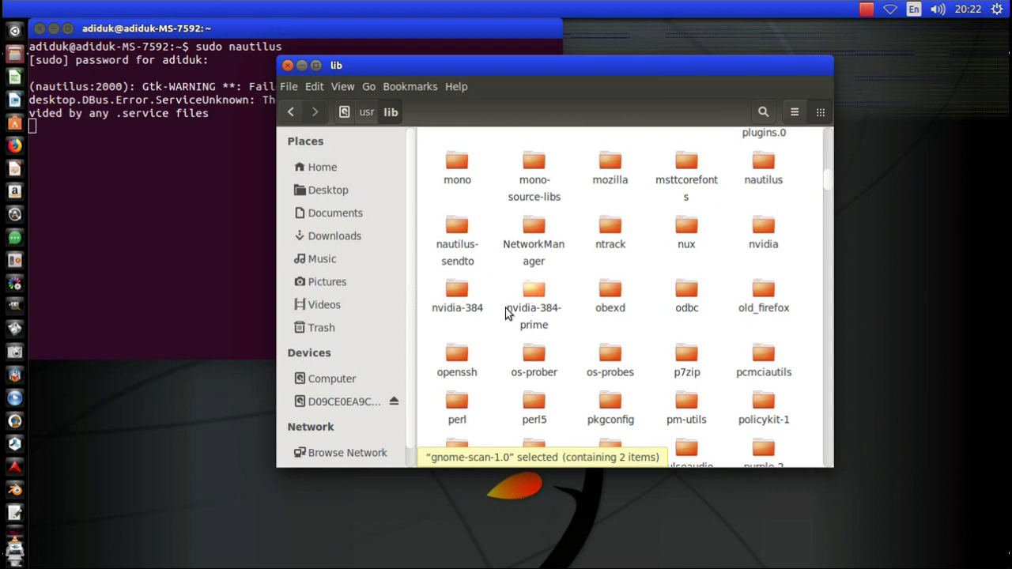
scroll(507, 313, "up", 5)
scroll(449, 280, "down", 3)
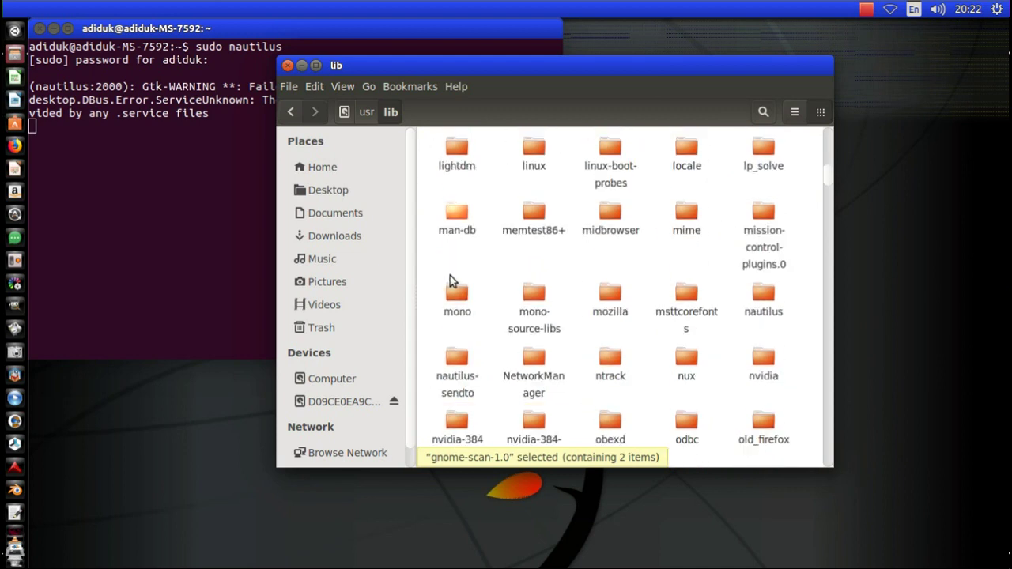
scroll(476, 262, "up", 5)
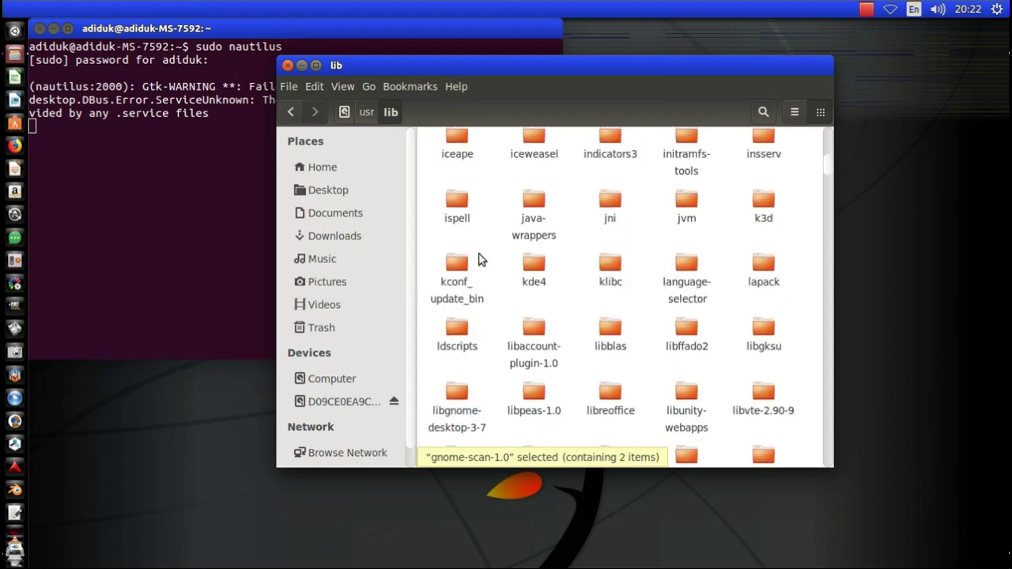
scroll(485, 213, "up", 5)
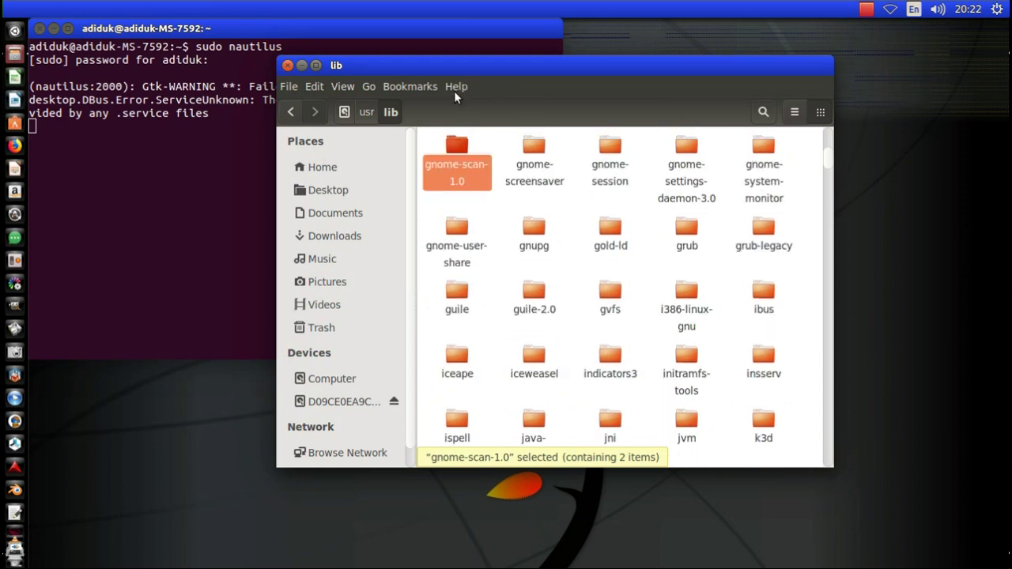
- Copy all files and folders inside the extracted firefox folder in Downloads
left_click(350, 237)
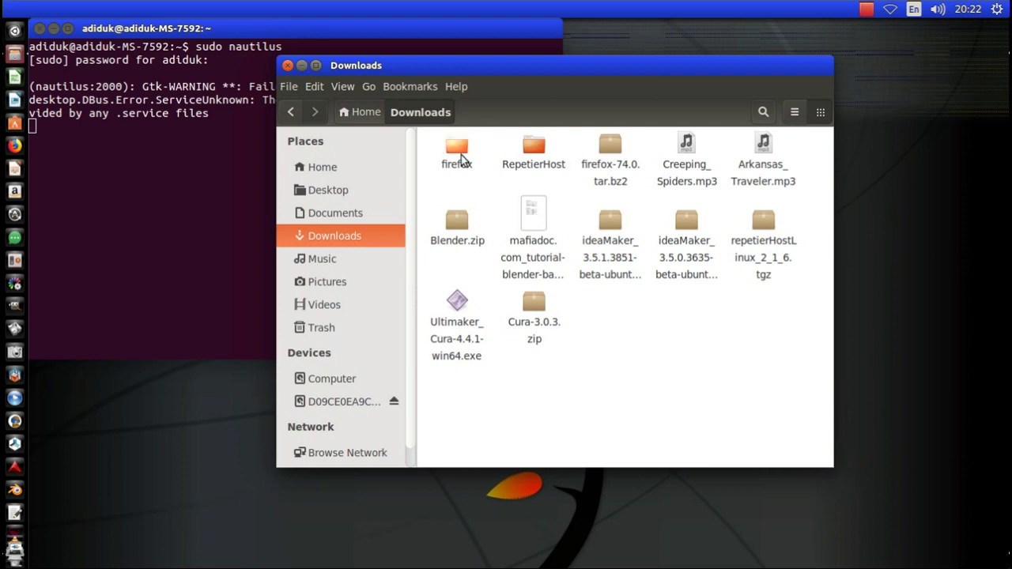
double_click(454, 150)
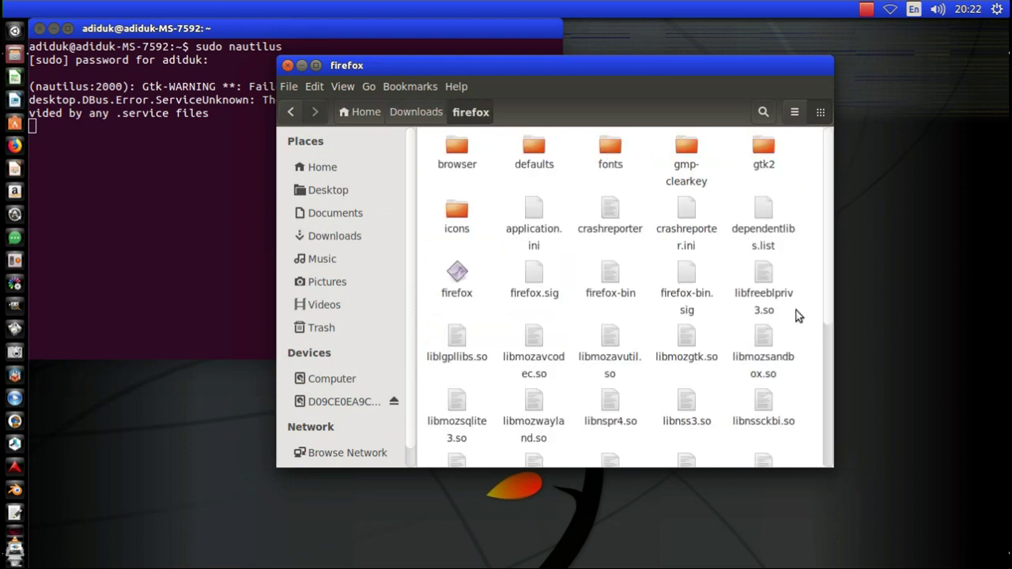
left_click_drag(796, 311, 445, 488)
scroll(445, 377, "up", 5)
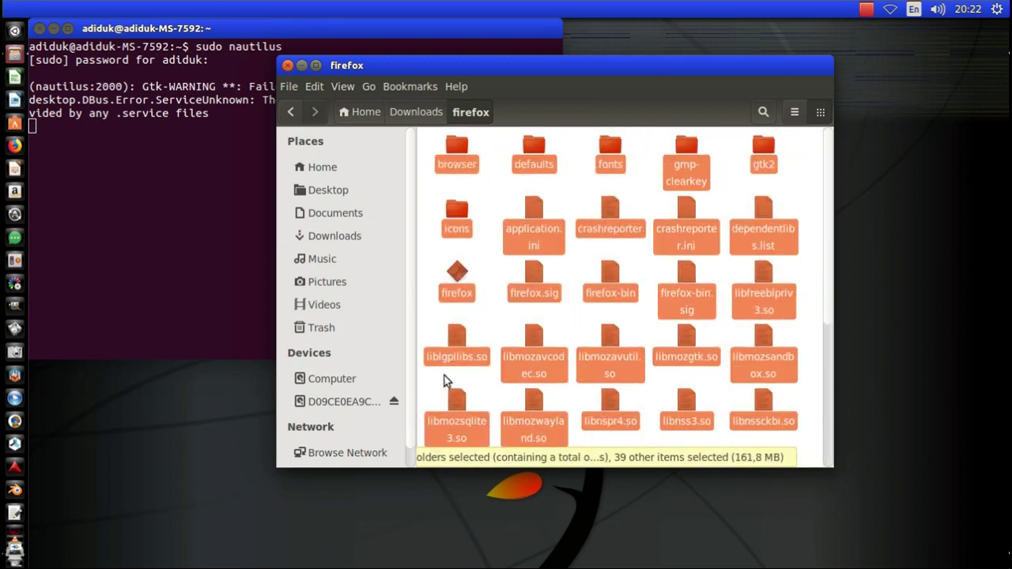
right_click(463, 164)
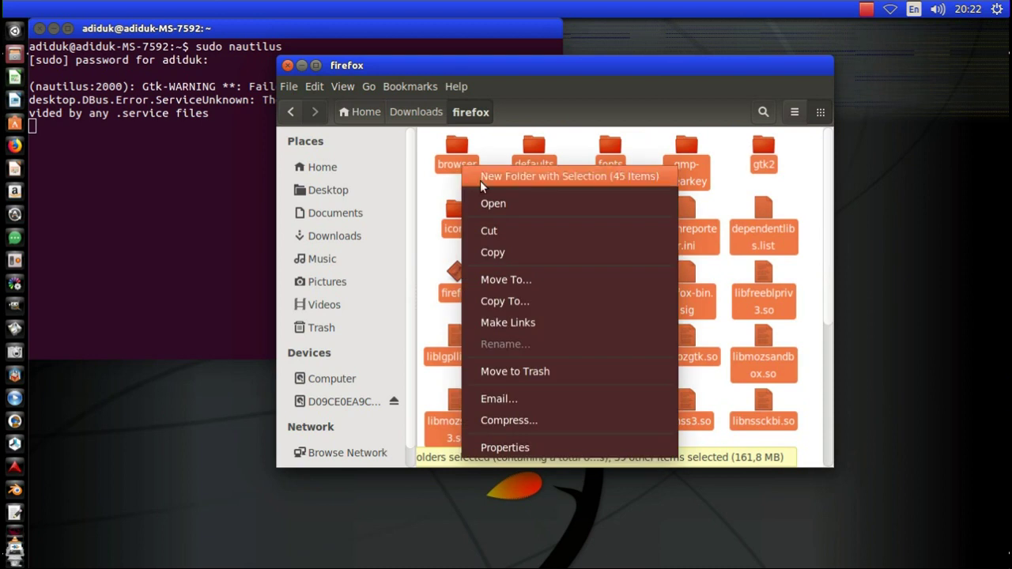
left_click(504, 251)
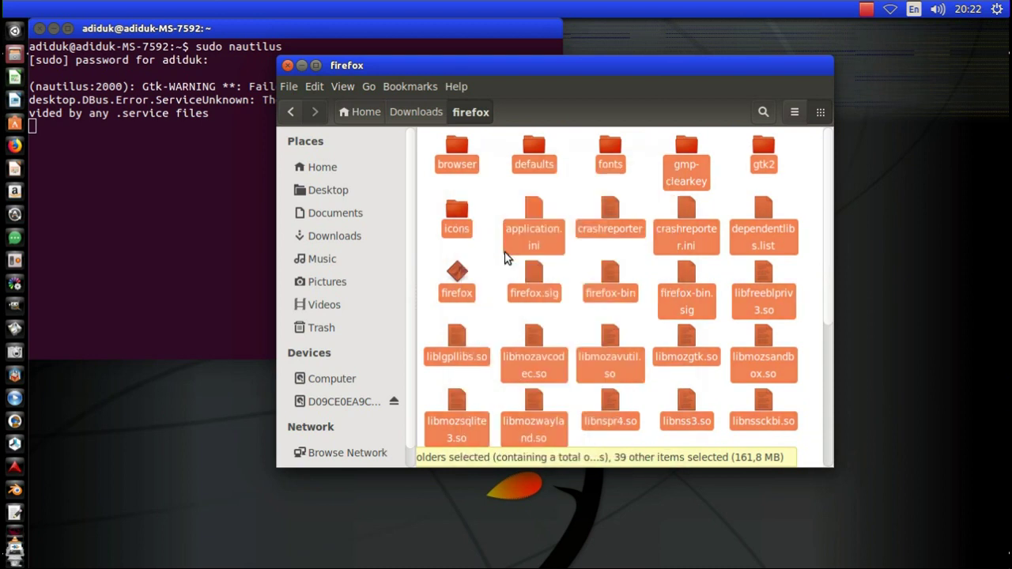
- Go back to the computer's root directory and open the /usr/lib/firefox folder
left_click(332, 378)
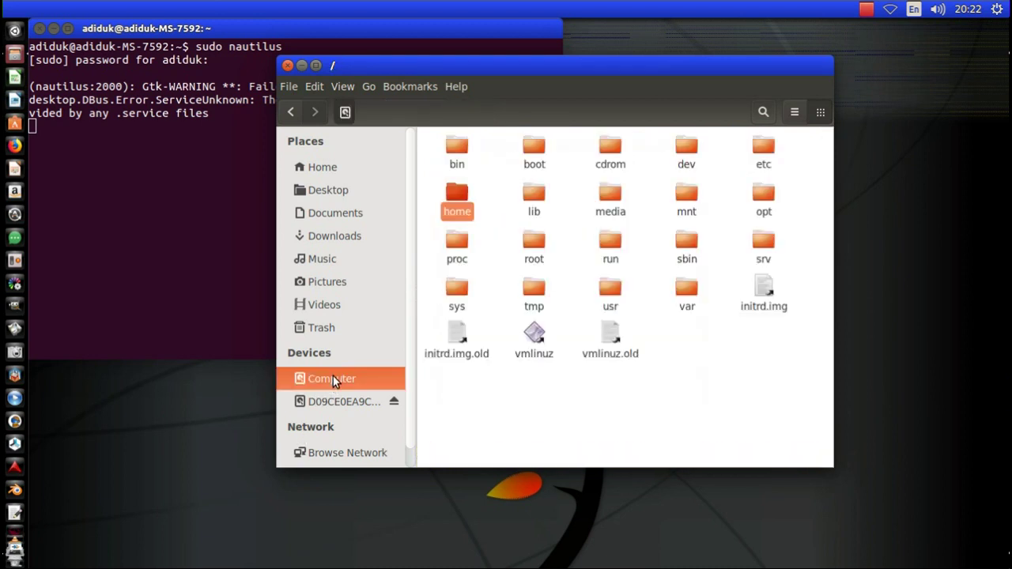
double_click(610, 289)
double_click(687, 148)
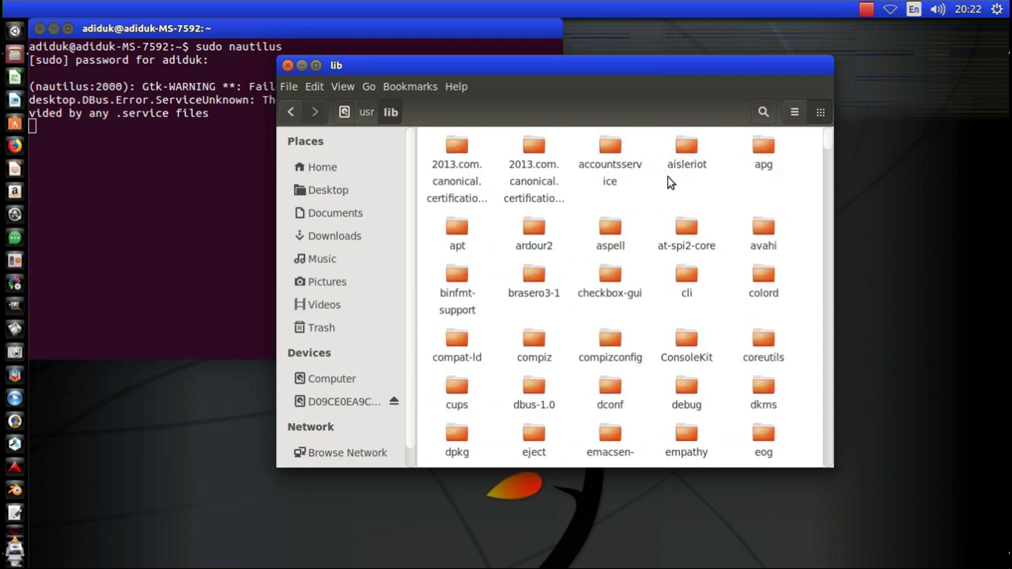
scroll(452, 348, "down", 4)
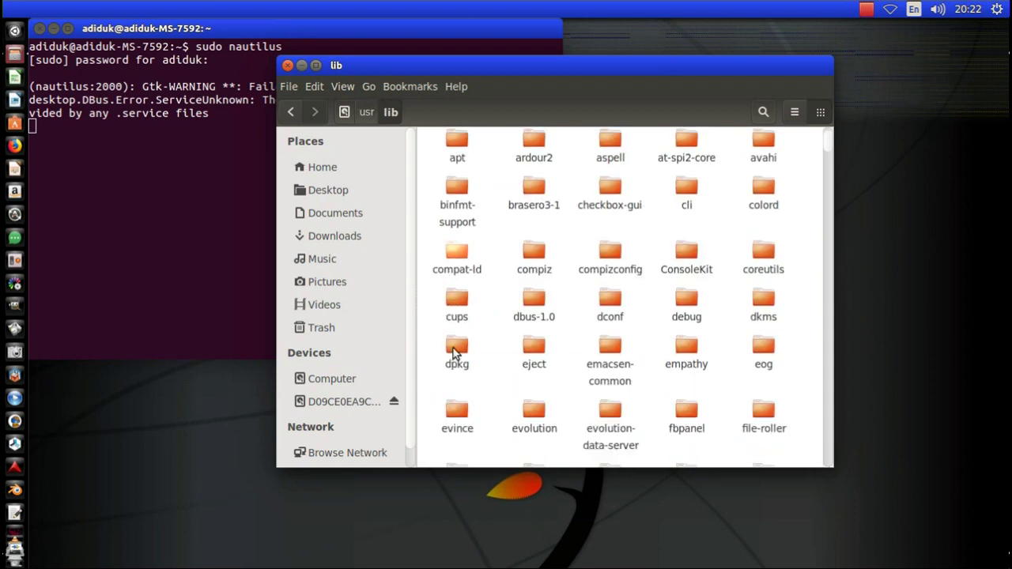
double_click(457, 386)
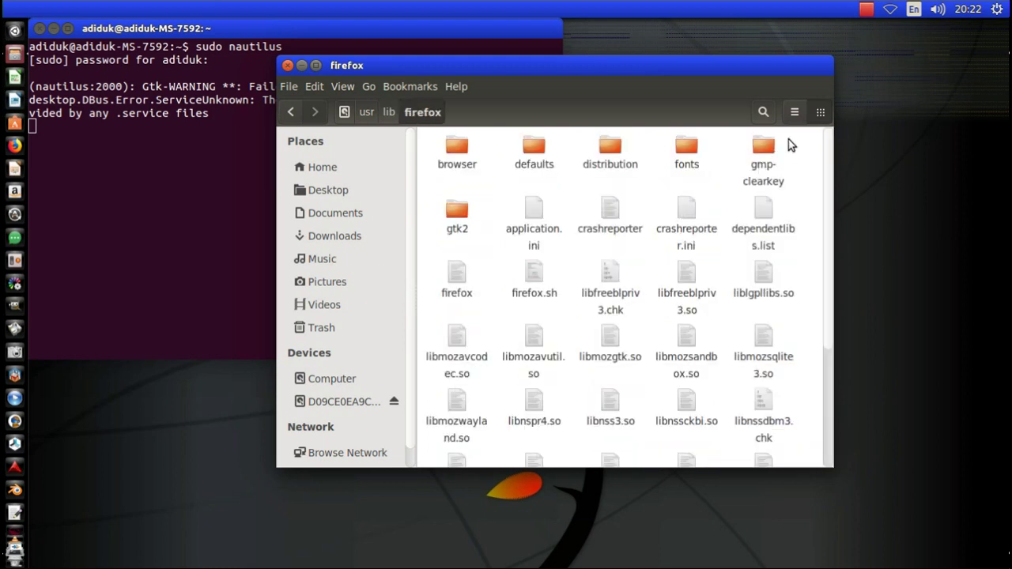
- Paste the copied items into /usr/lib/firefox, merging all conflicting folders and replacing all conflicting files
right_click(795, 140)
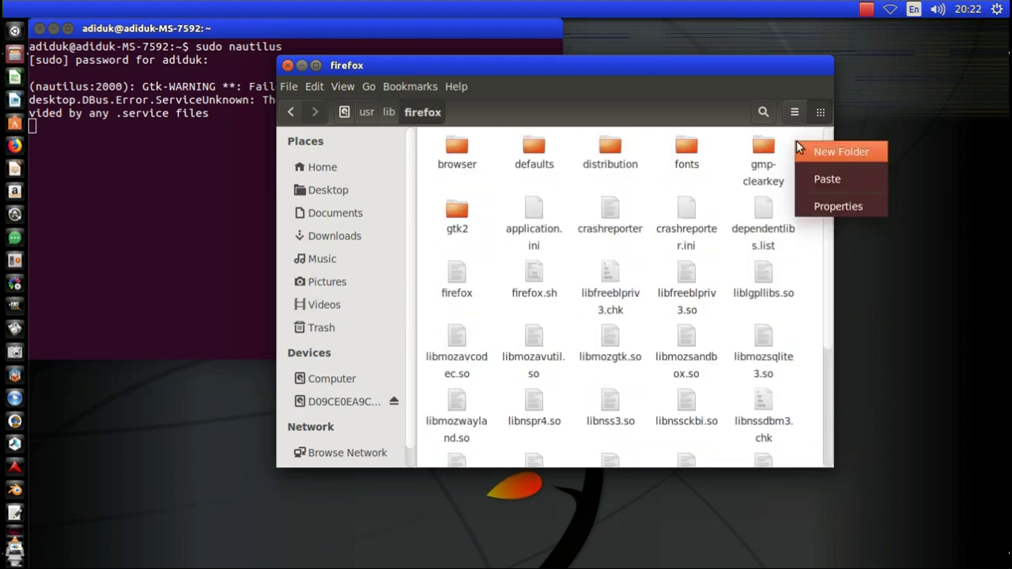
left_click(819, 176)
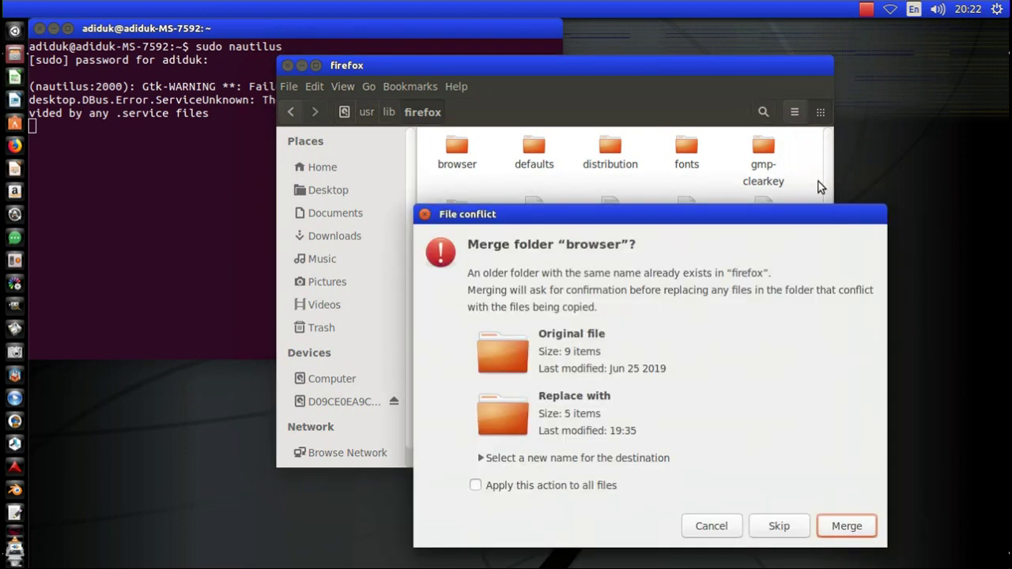
left_click(475, 486)
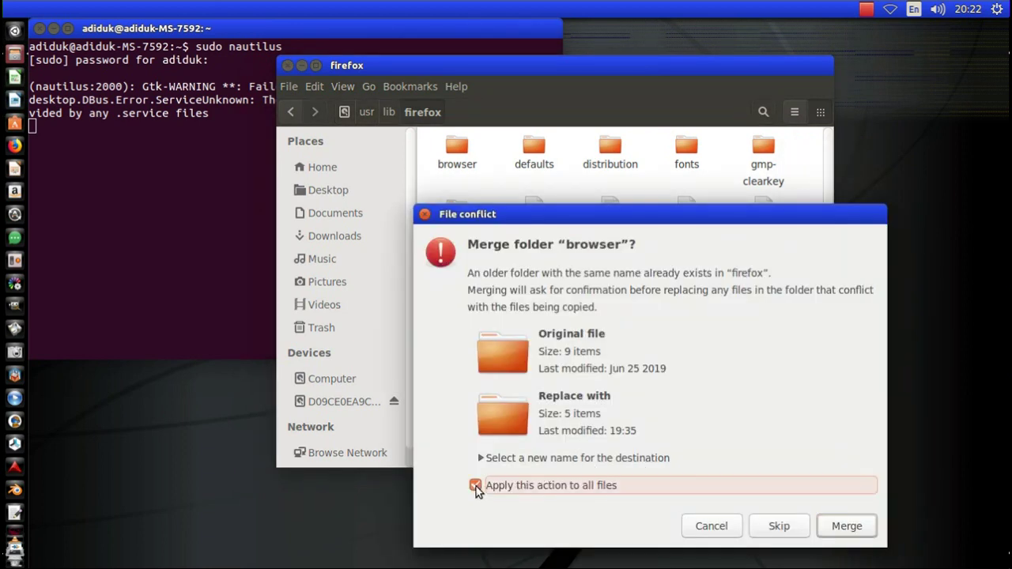
left_click(851, 526)
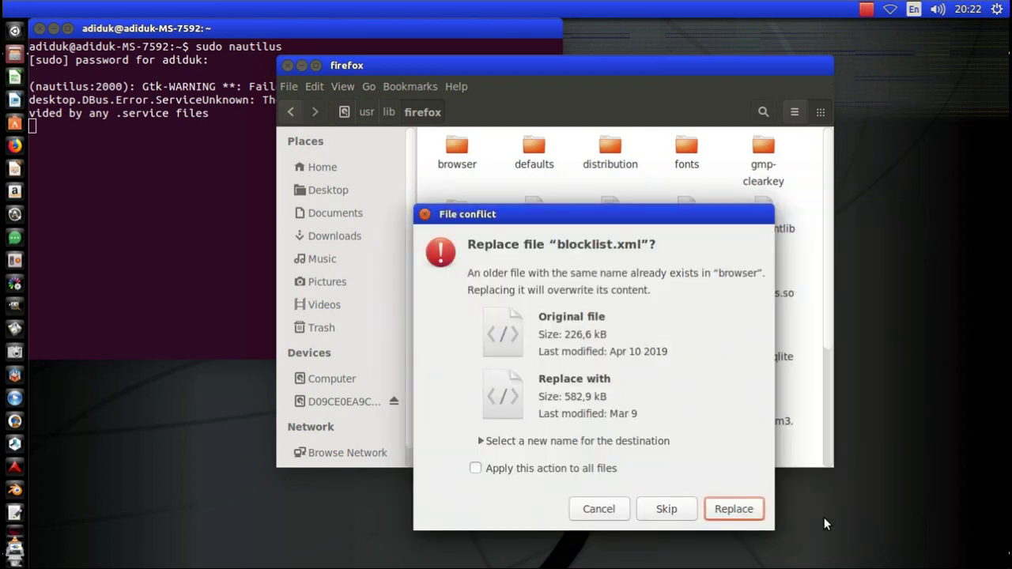
left_click(484, 471)
left_click(735, 509)
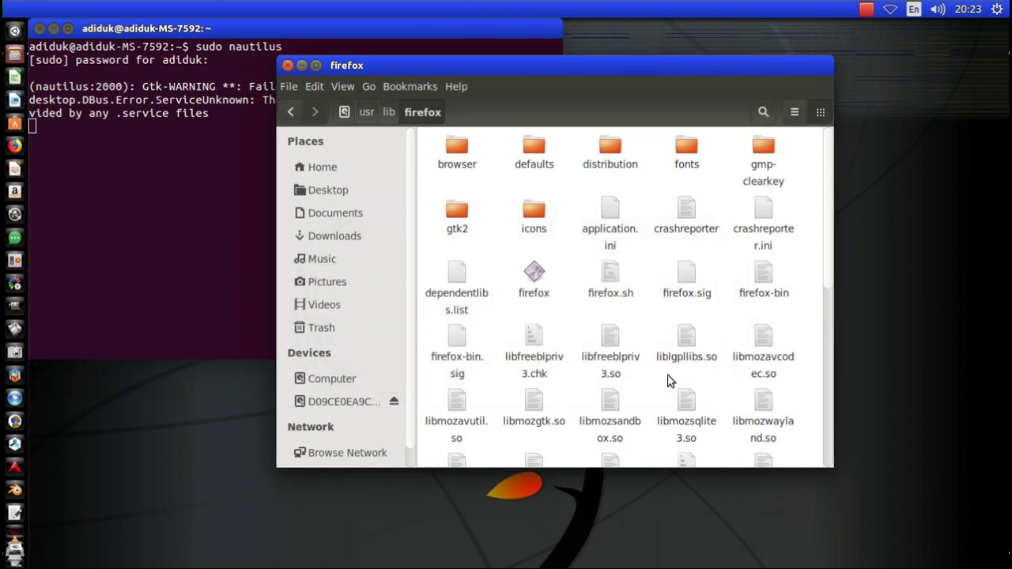
- Review the contents of /usr/lib/firefox, then return to /usr/lib and locate the old_firefox backup folder
scroll(649, 357, "down", 2)
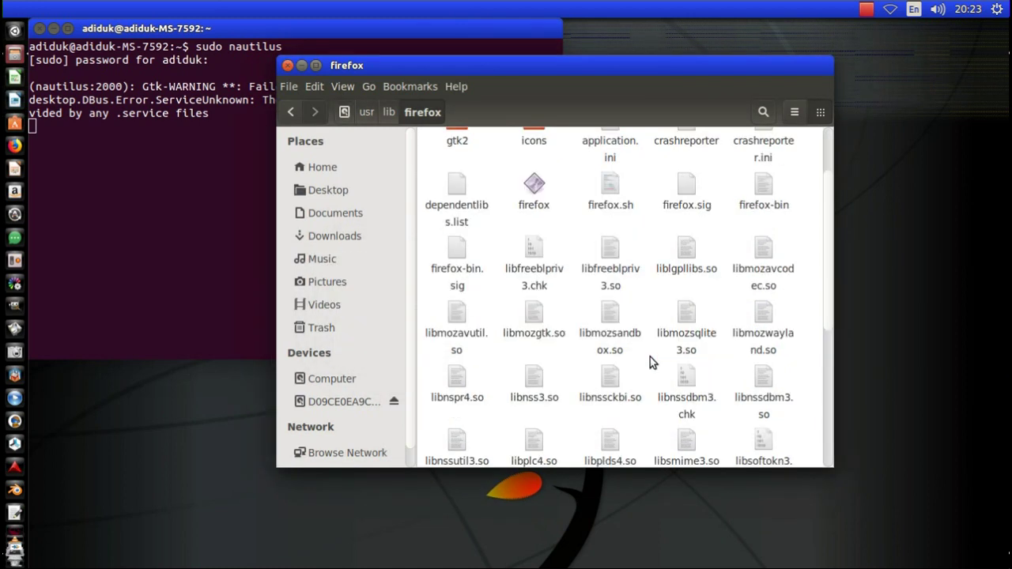
scroll(650, 362, "down", 5)
scroll(644, 355, "up", 7)
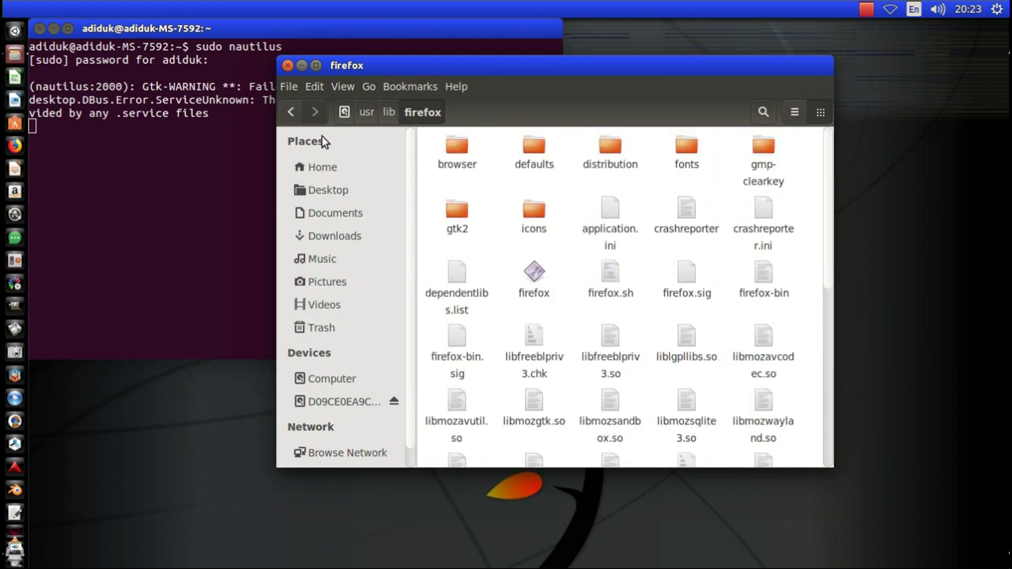
left_click(288, 112)
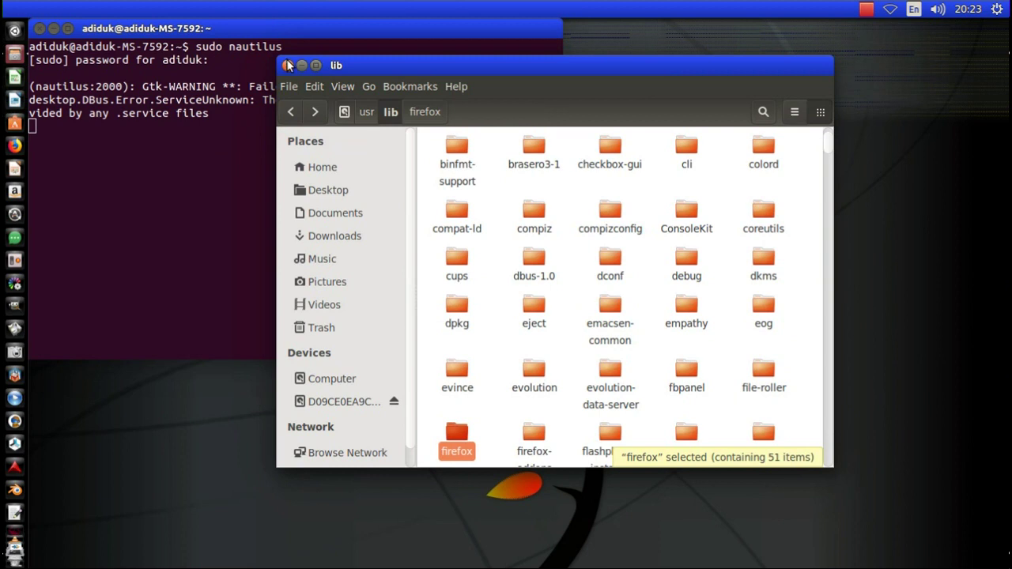
scroll(494, 269, "down", 10)
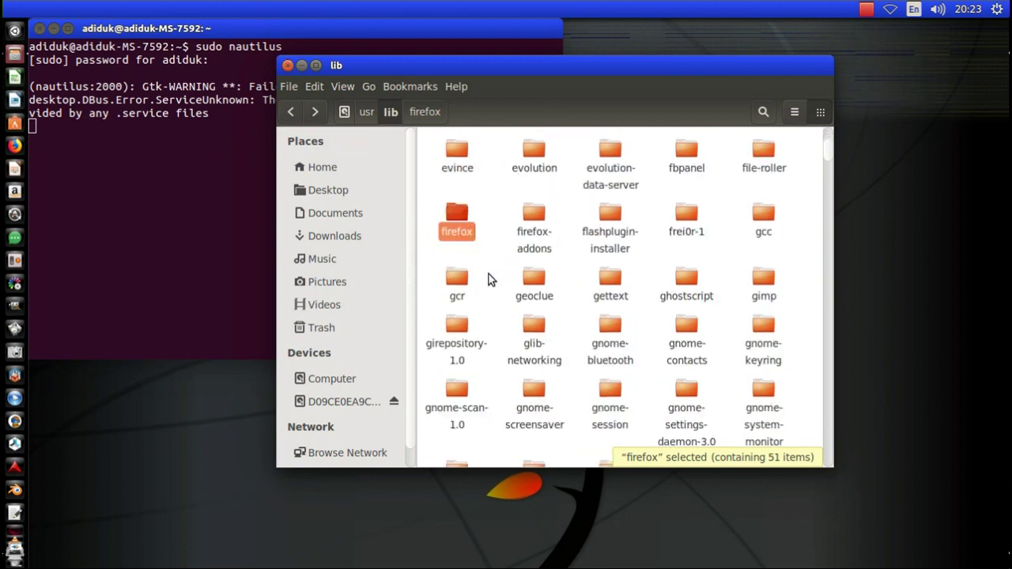
scroll(753, 327, "down", 10)
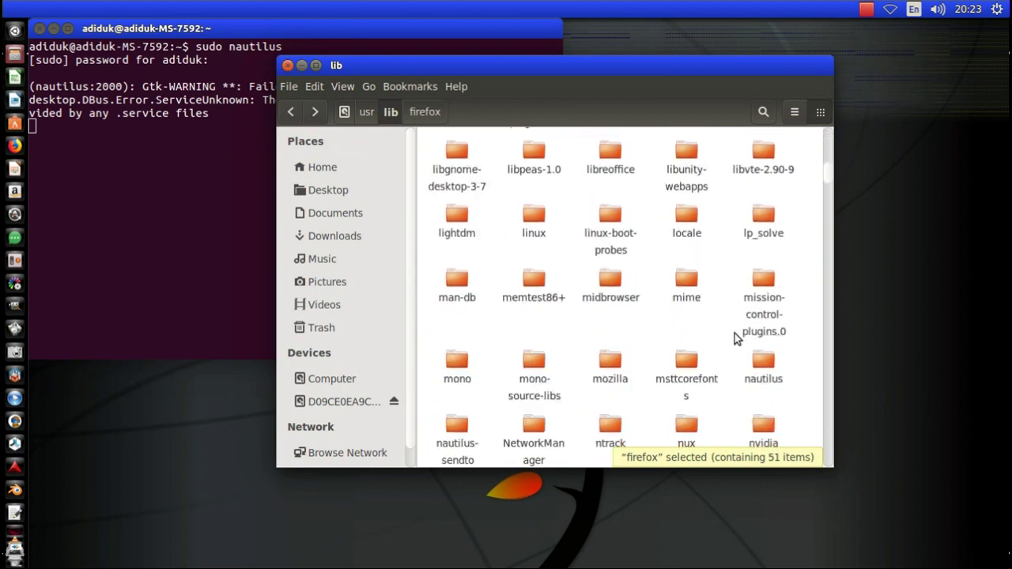
scroll(711, 355, "down", 1)
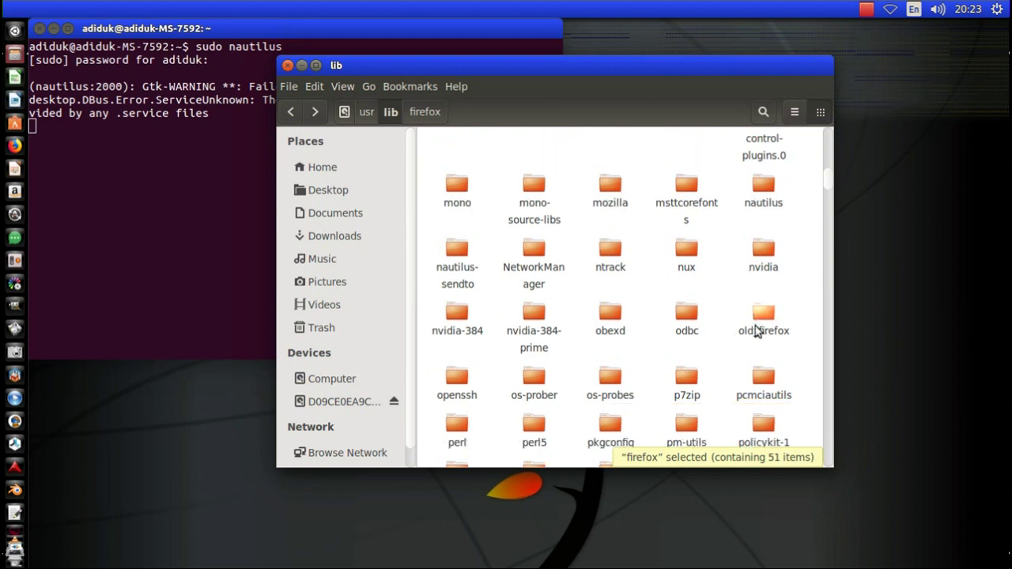
- Close the root file manager window and end the terminal session with the exit command
left_click(287, 65)
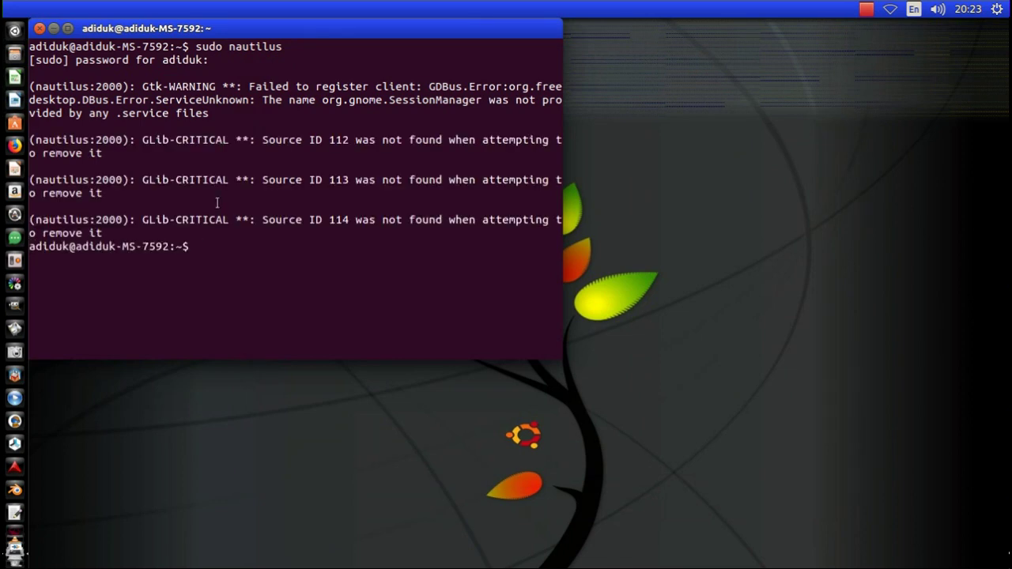
type("exit")
key("Return")
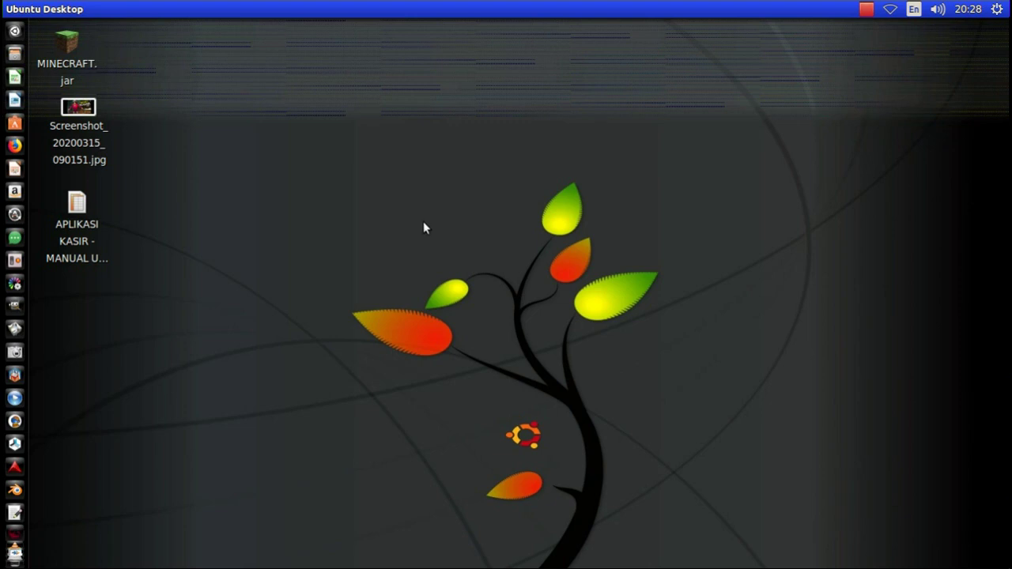
- Connect the computer to Wired connection 2 and briefly launch Firefox to check that the updated browser starts
left_click(890, 9)
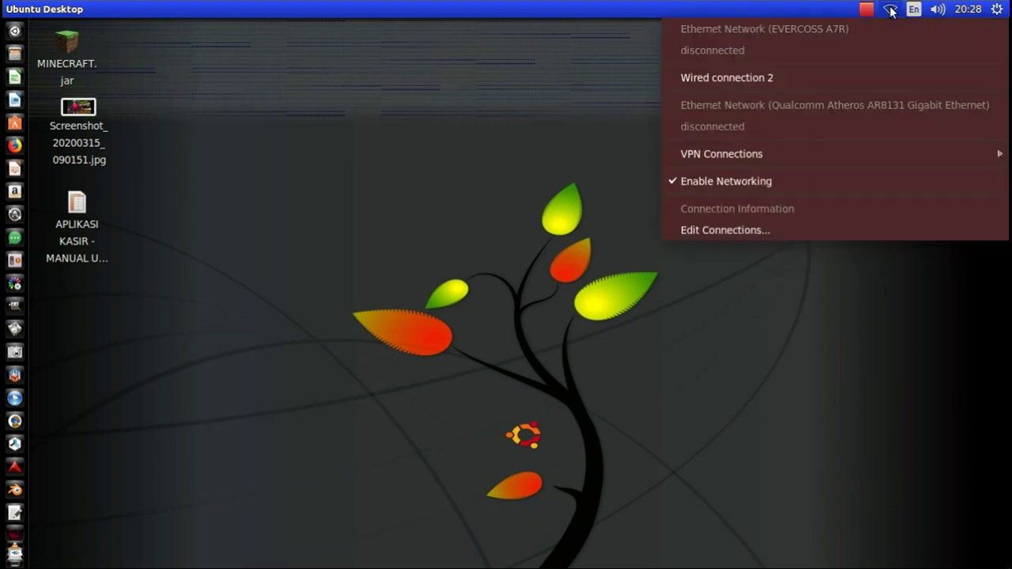
left_click(745, 72)
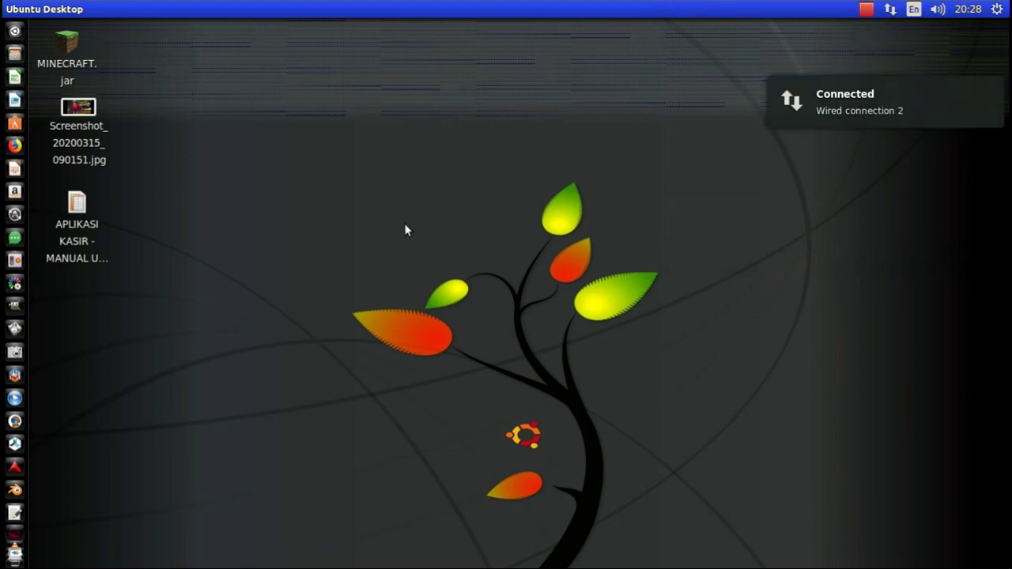
left_click(15, 145)
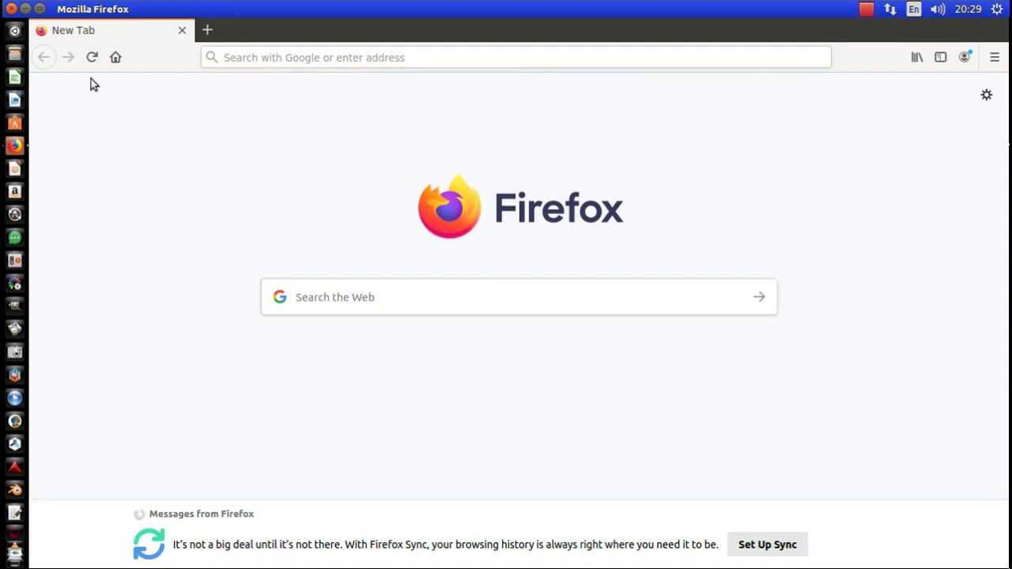
left_click(24, 8)
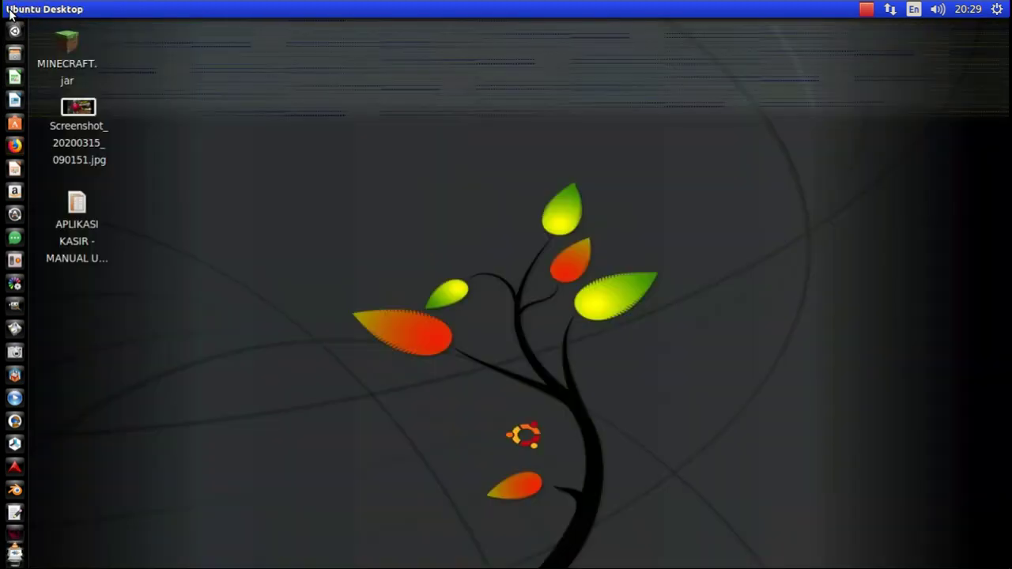